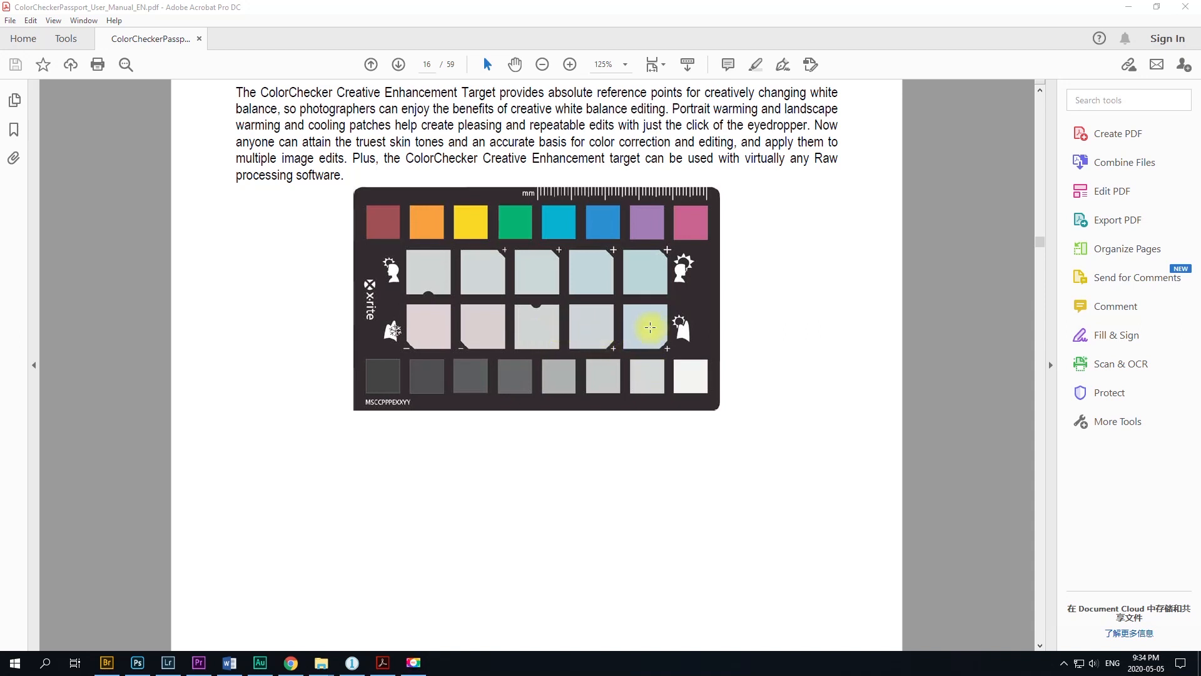
{"action": "left_click_drag", "start_coordinate": [1040, 241], "coordinate": [1040, 429]}
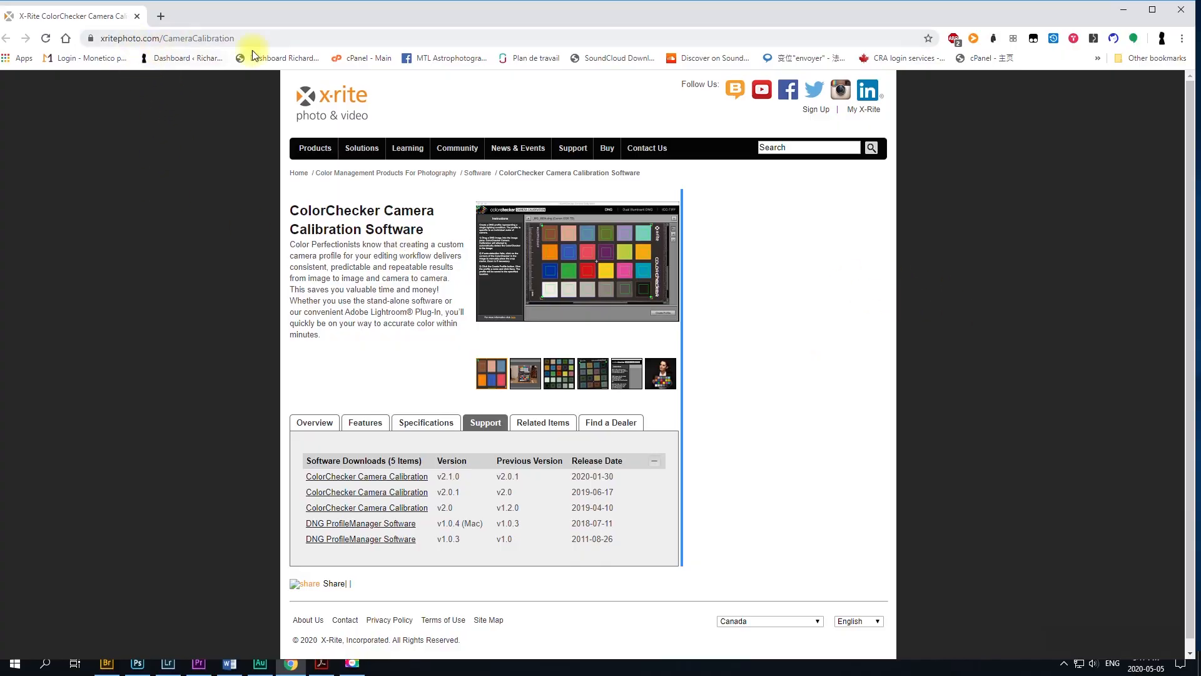
Run the ColorChecker Camera Calibration 2.1.0 installer in English and proceed through its setup pages, past the release notes
{"action": "scroll", "coordinate": [816, 341], "scroll_direction": "down", "scroll_amount": 1}
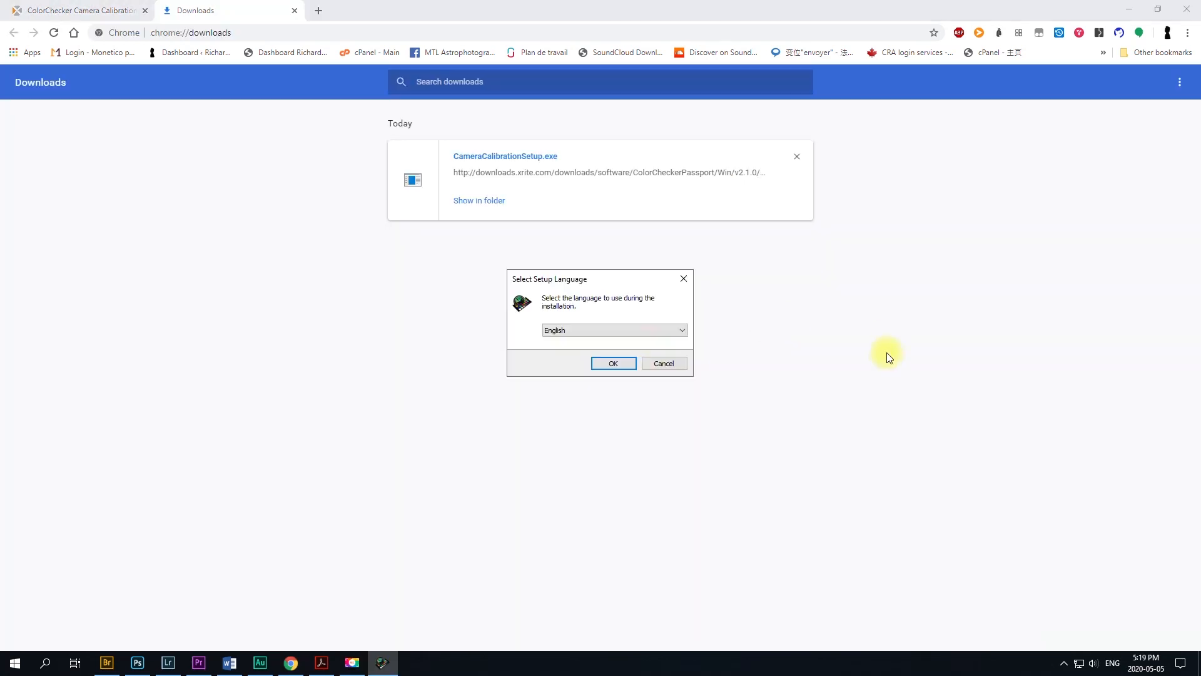
{"action": "left_click", "coordinate": [612, 365]}
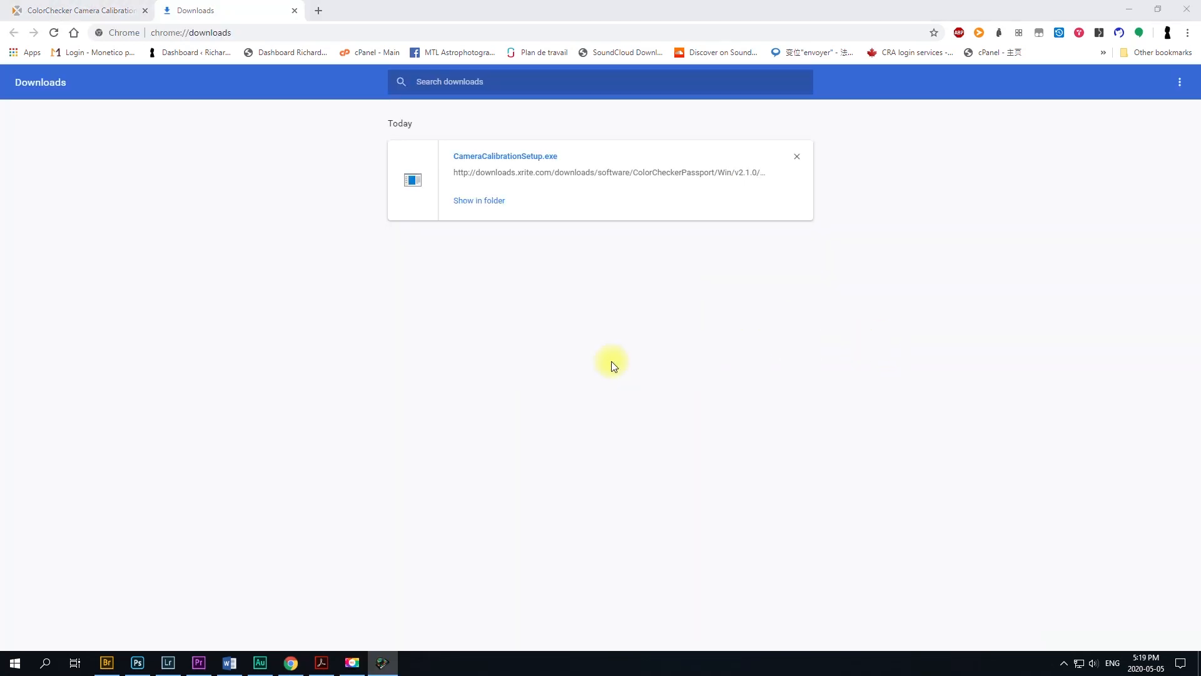
{"action": "left_click", "coordinate": [509, 393]}
{"action": "left_click", "coordinate": [660, 433]}
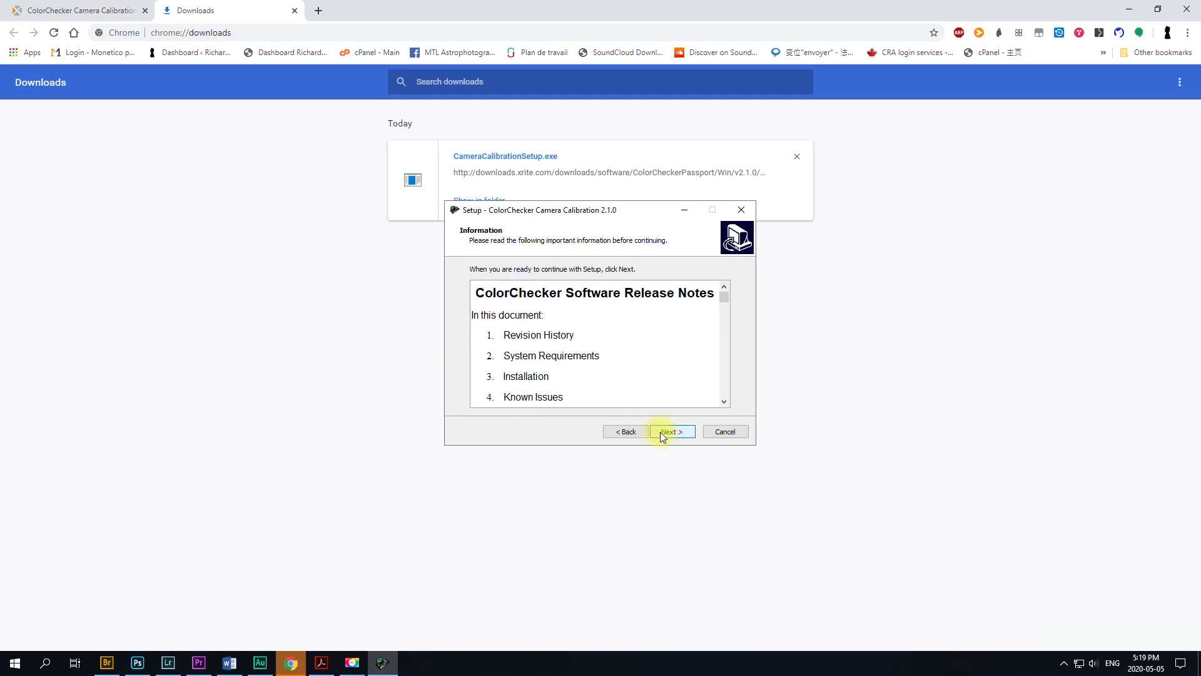
{"action": "left_click", "coordinate": [659, 431]}
{"action": "left_click", "coordinate": [677, 430]}
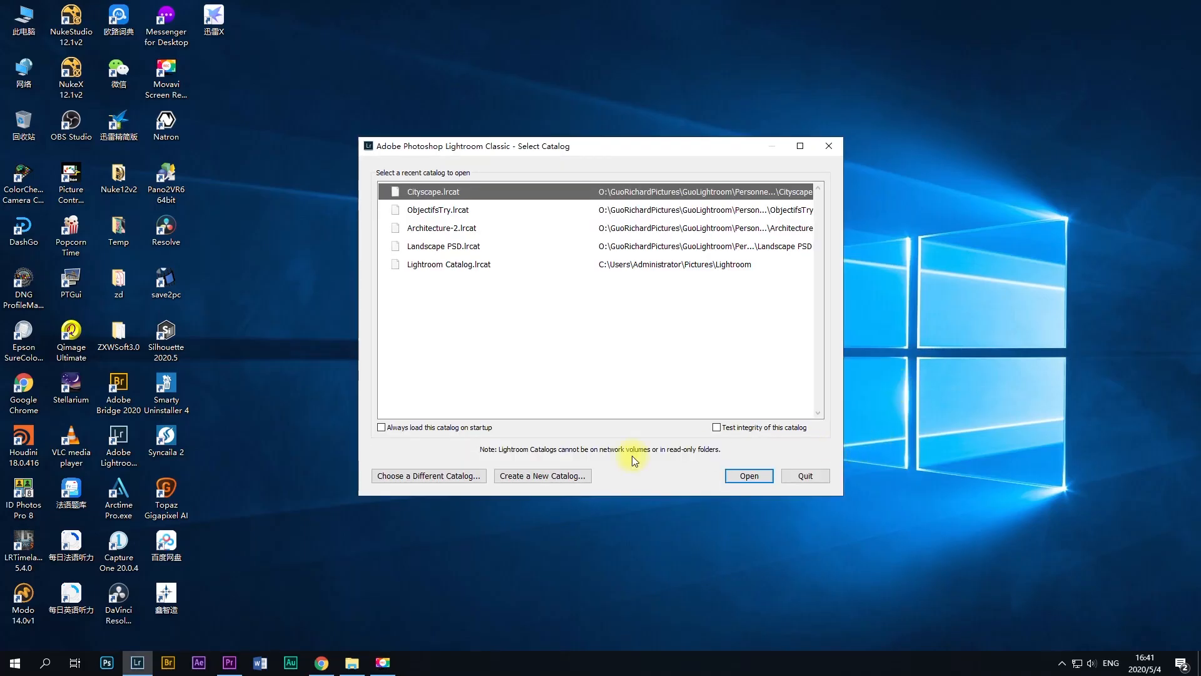
Create a new Lightroom catalog named Colorcheckpassport inside the Colorcheckpassportcatlog folder of ColorCheckPassport20220504
{"action": "left_click", "coordinate": [553, 477]}
{"action": "left_click", "coordinate": [633, 255]}
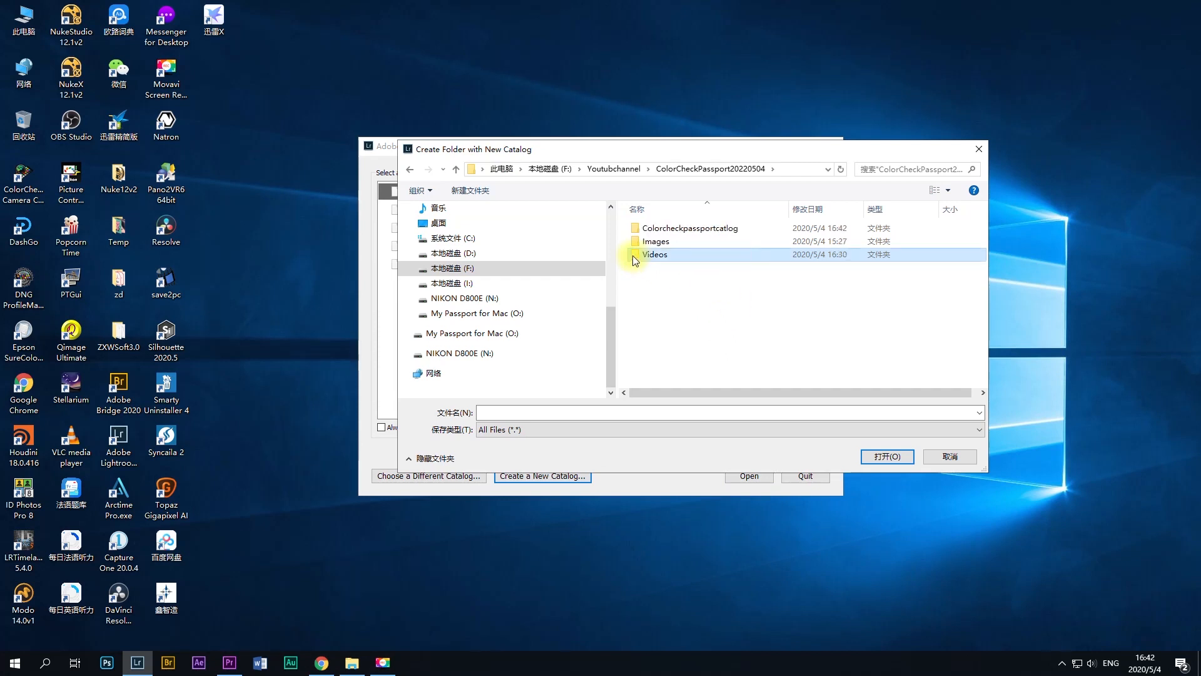
{"action": "double_click", "coordinate": [632, 256]}
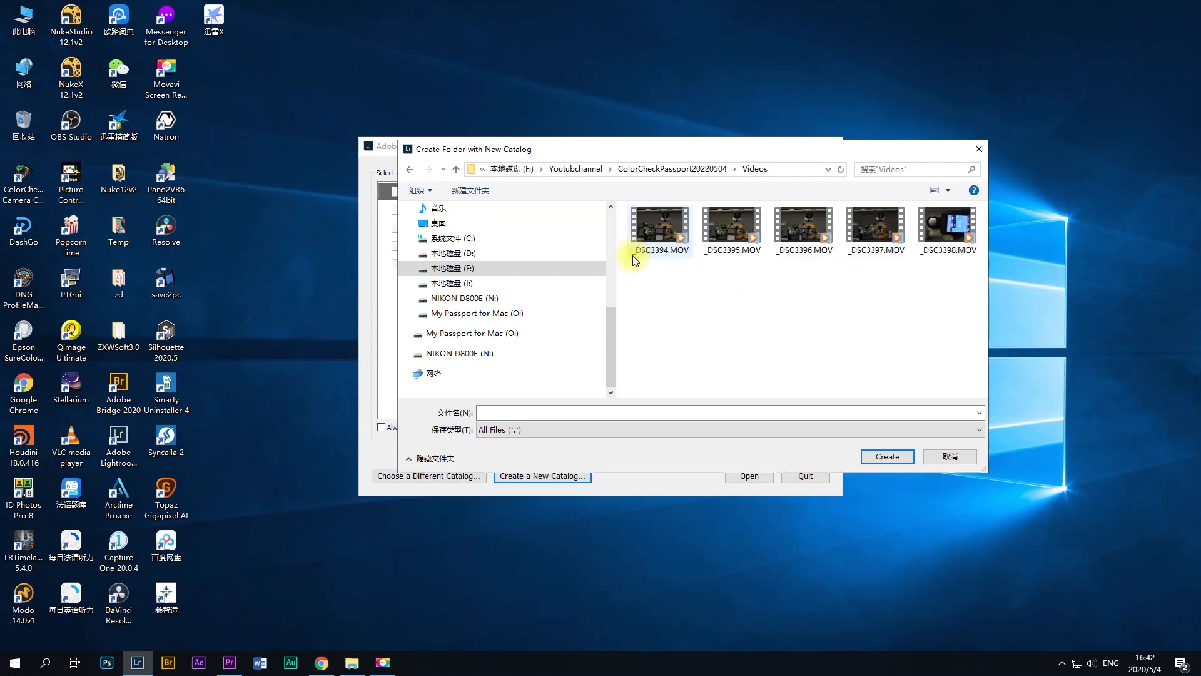
{"action": "left_click", "coordinate": [642, 171]}
{"action": "double_click", "coordinate": [700, 230]}
{"action": "left_click", "coordinate": [583, 413]}
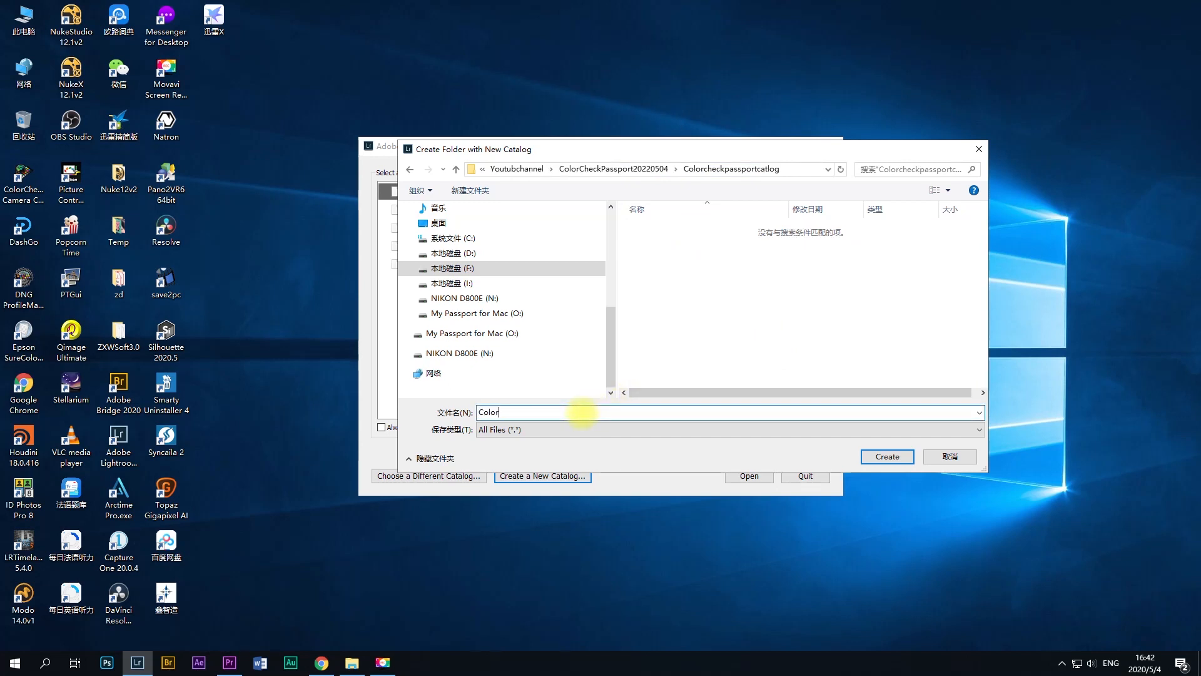
{"action": "type", "text": "Colorcheckpassport"}
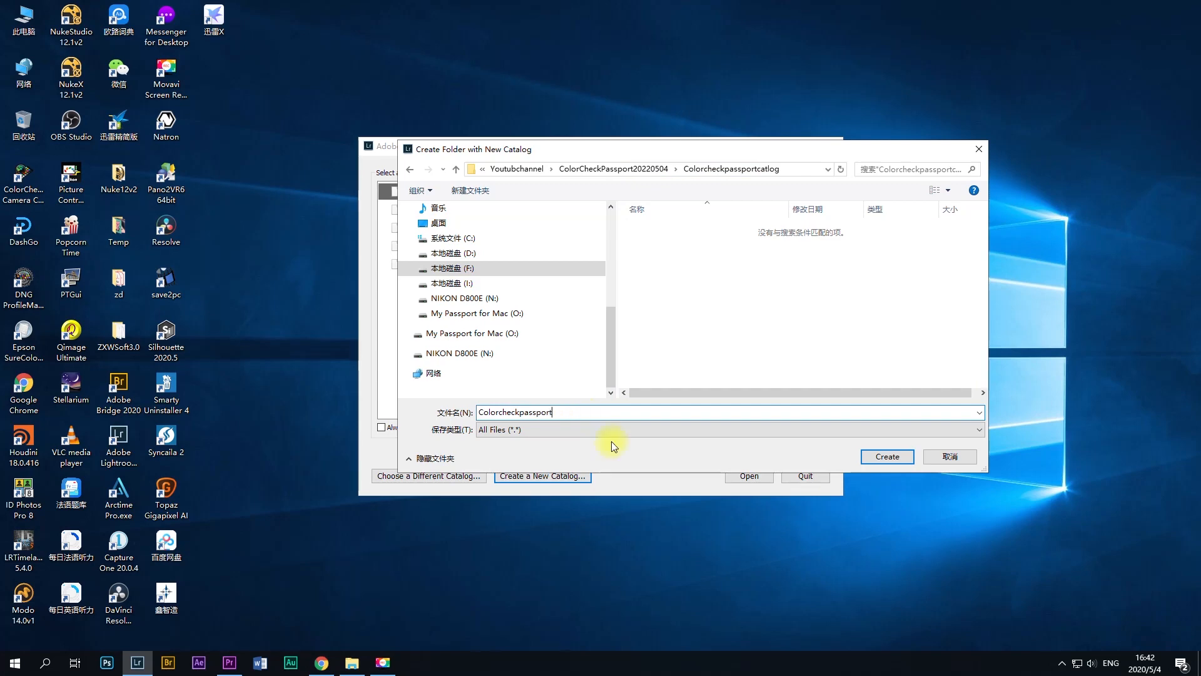
{"action": "left_click", "coordinate": [887, 456]}
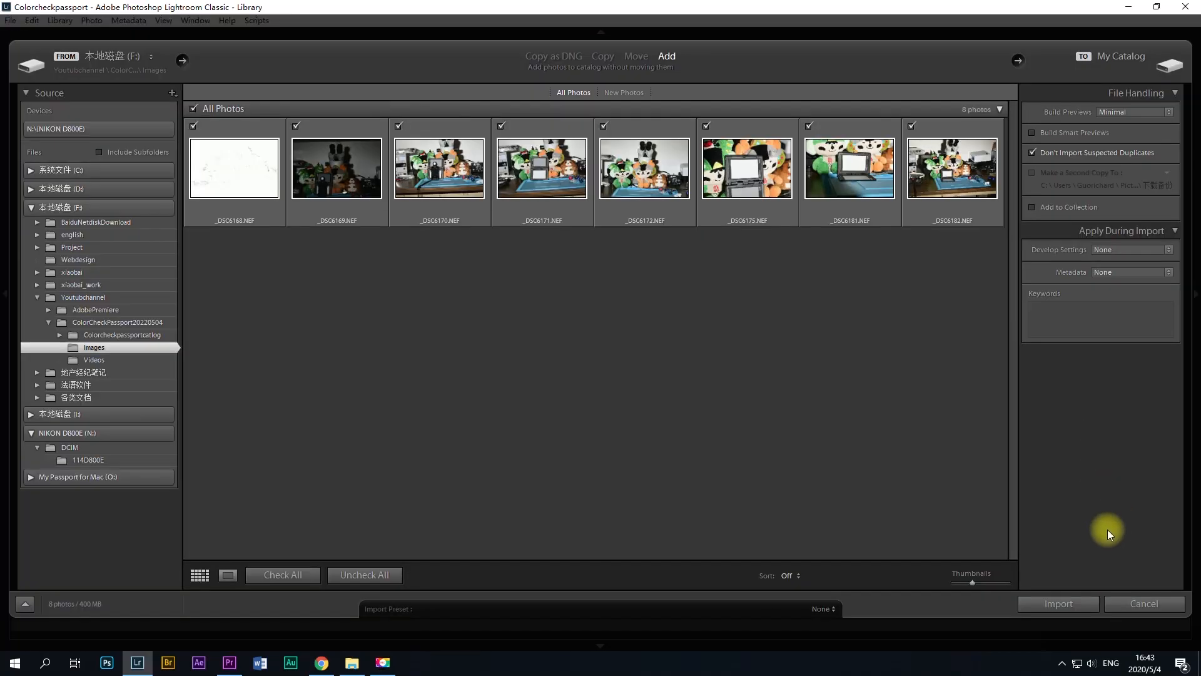
Import the checked NEF photos from the Images folder and open the ColorChecker target photo _DSC6197.NEF in single-image view
{"action": "left_click", "coordinate": [1060, 603]}
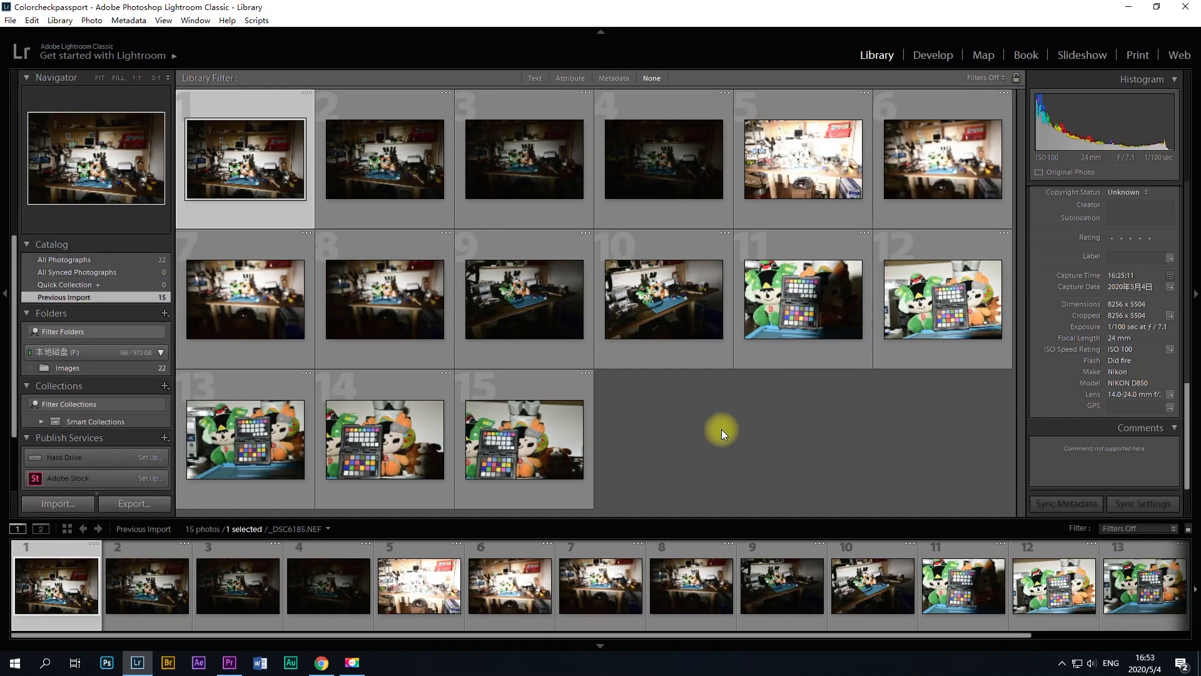
{"action": "left_click", "coordinate": [92, 367]}
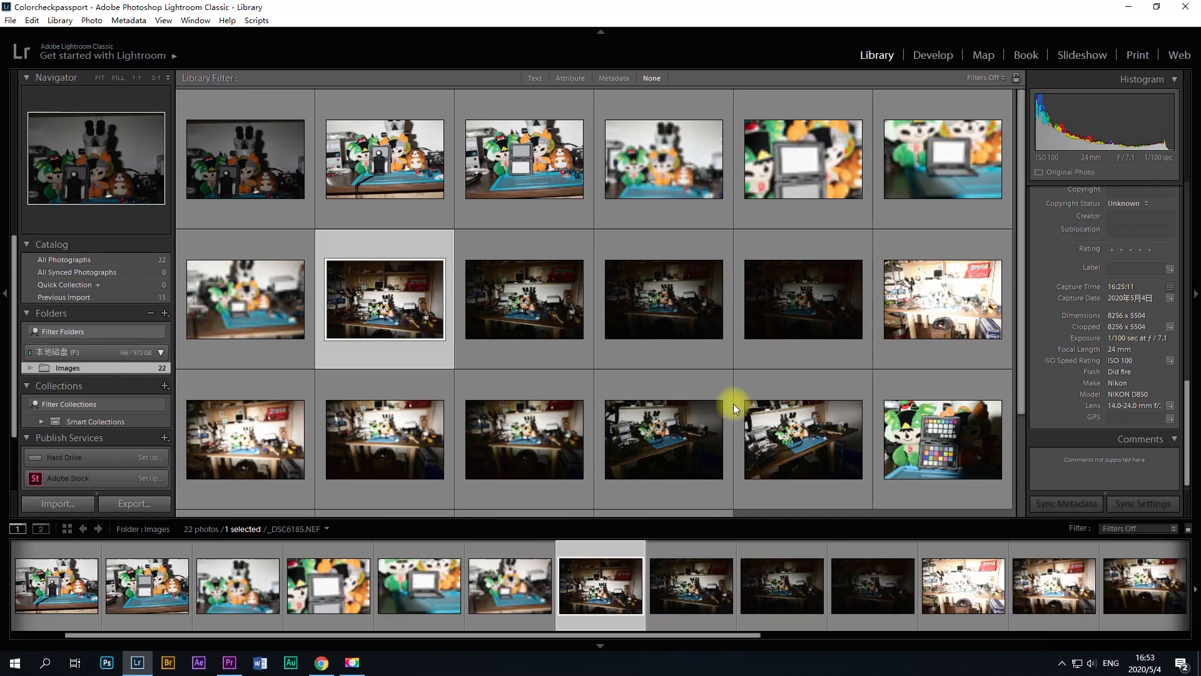
{"action": "scroll", "coordinate": [826, 346], "scroll_direction": "down", "scroll_amount": 2}
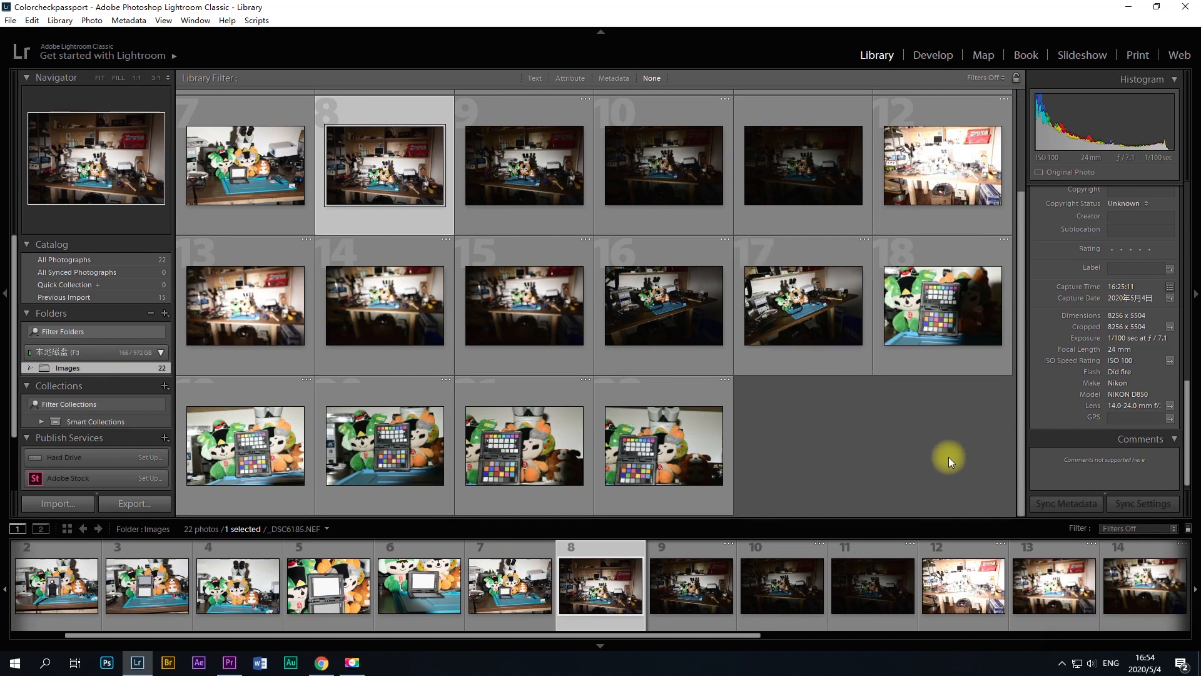
{"action": "double_click", "coordinate": [275, 443]}
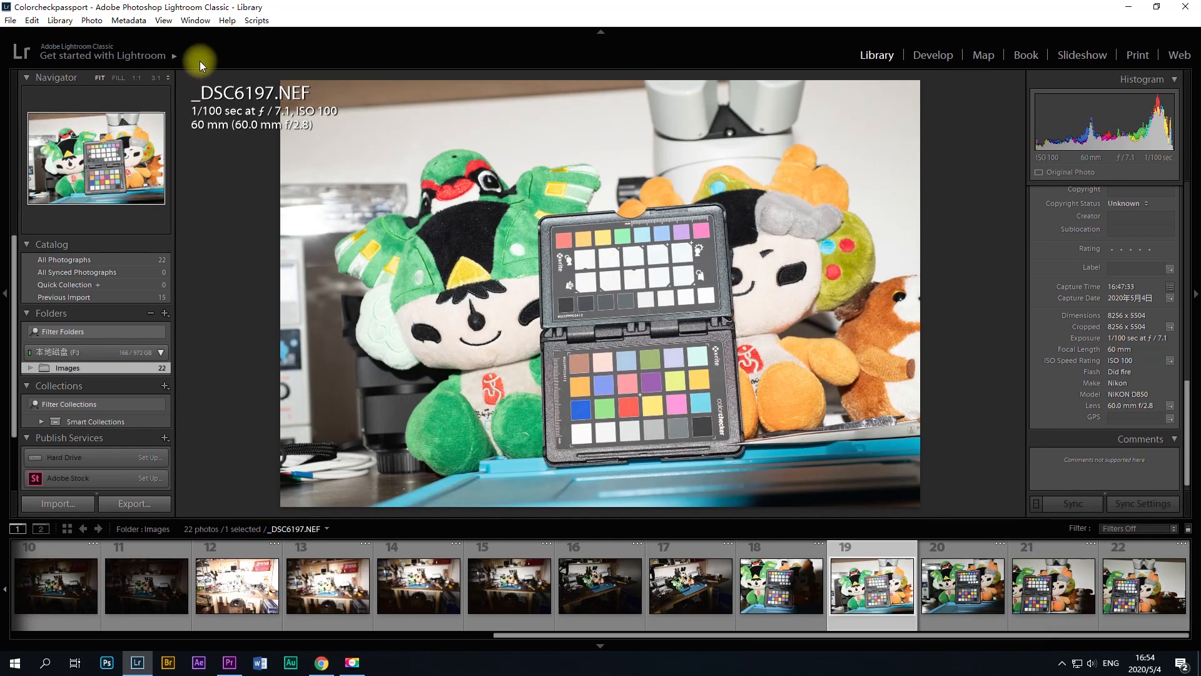
Export the target photo with the ColorChecker Camera Calibration preset, naming the DNG profile oneflash20200504
{"action": "left_click", "coordinate": [15, 24]}
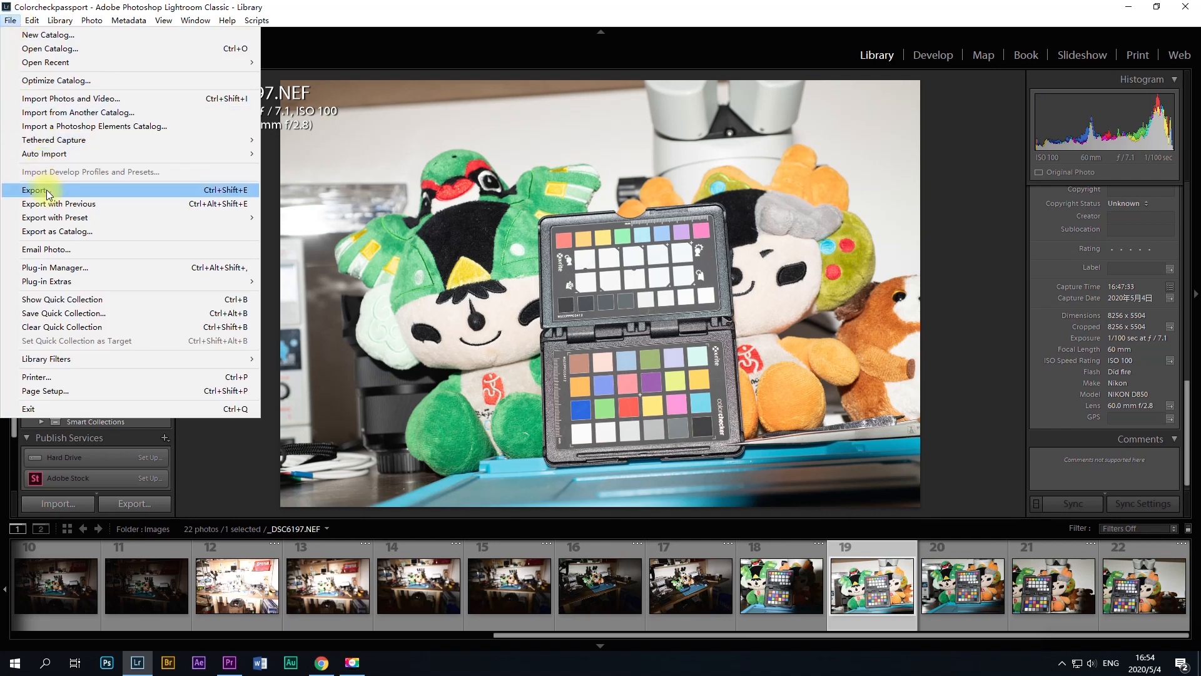
{"action": "mouse_move", "coordinate": [66, 218]}
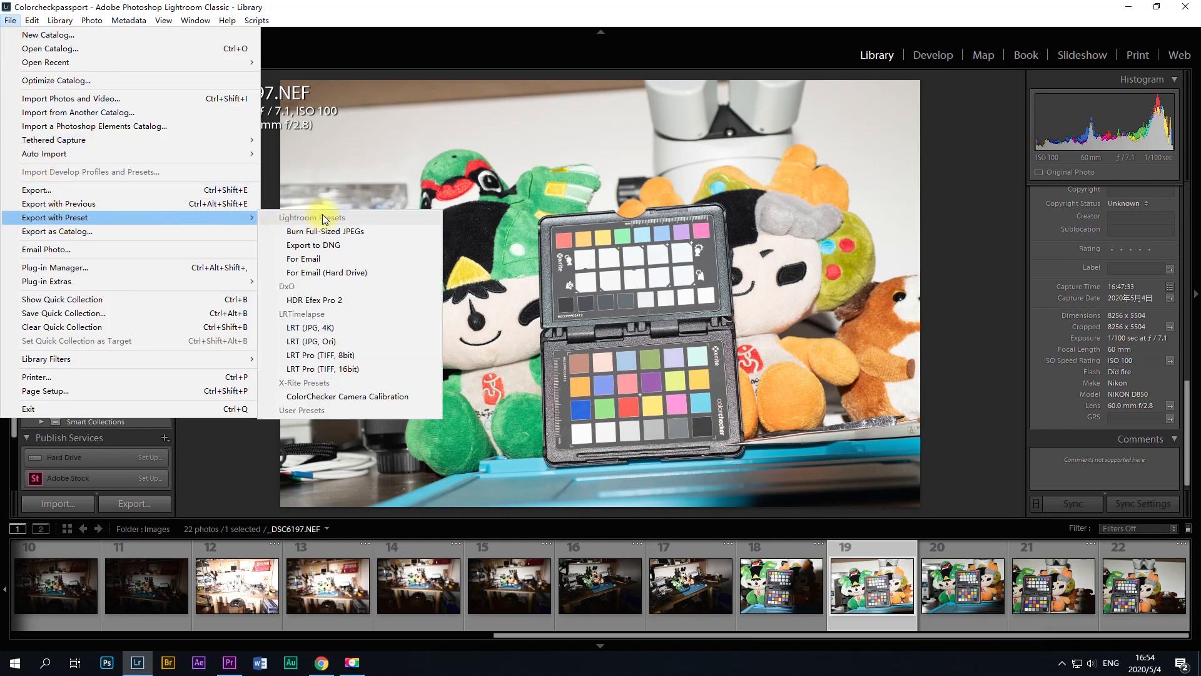
{"action": "left_click", "coordinate": [335, 398]}
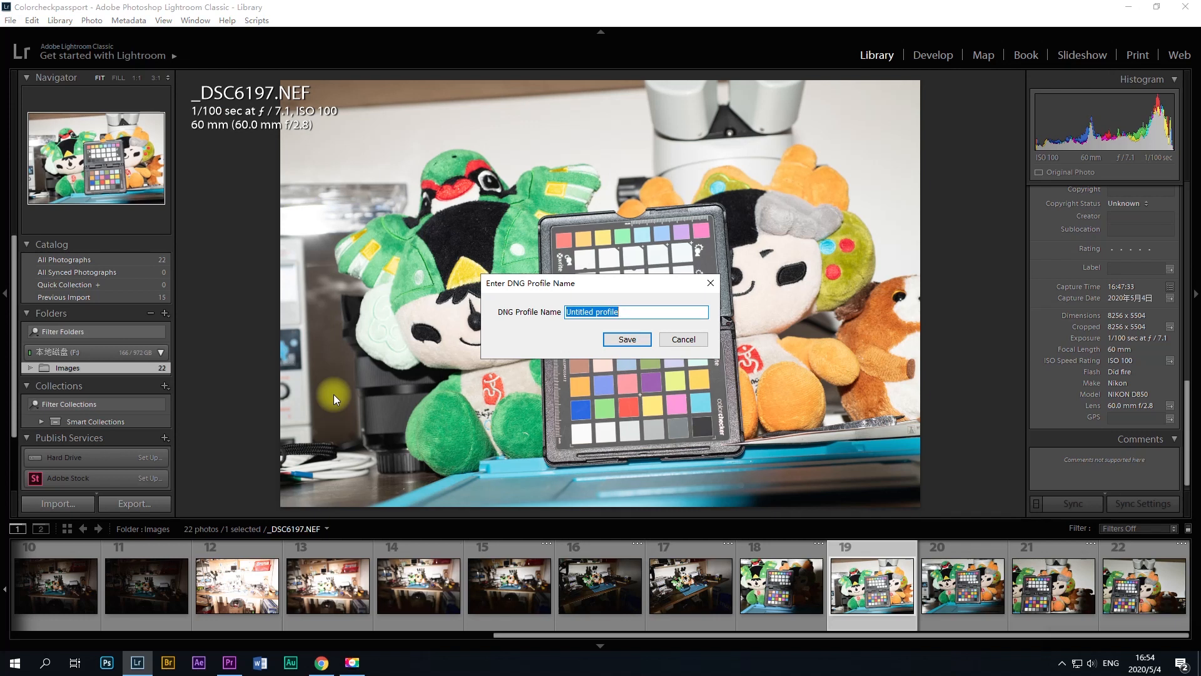
{"action": "type", "text": "o"}
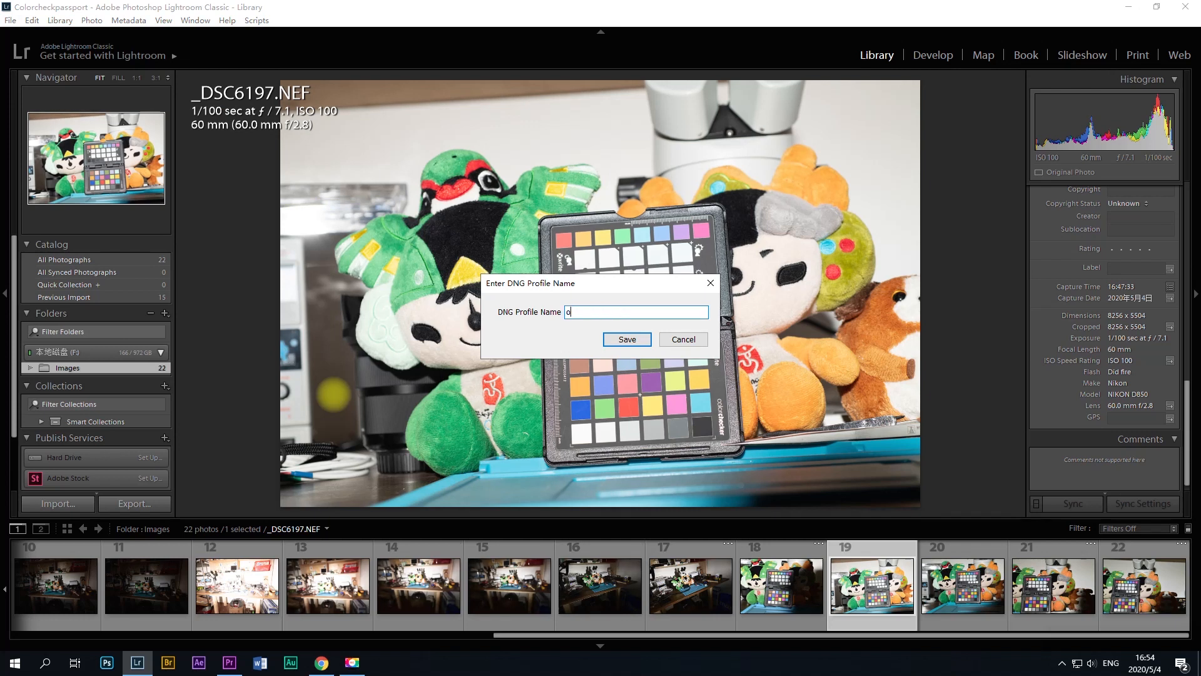
{"action": "type", "text": "neflash"}
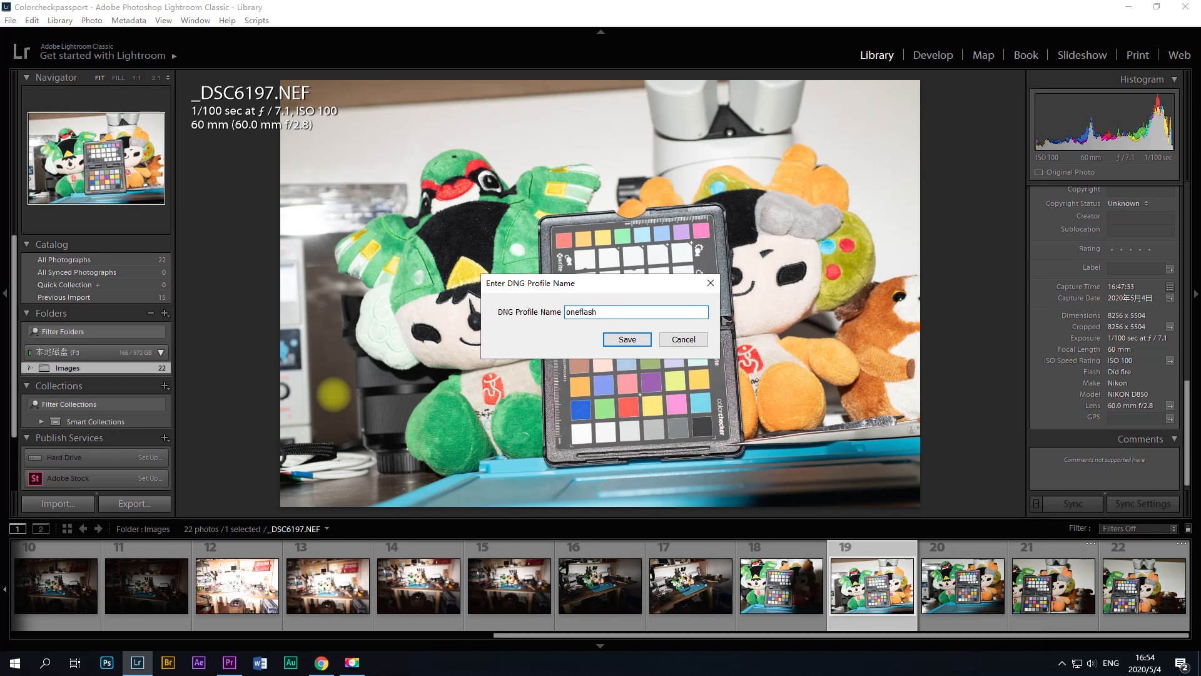
{"action": "type", "text": "20200"}
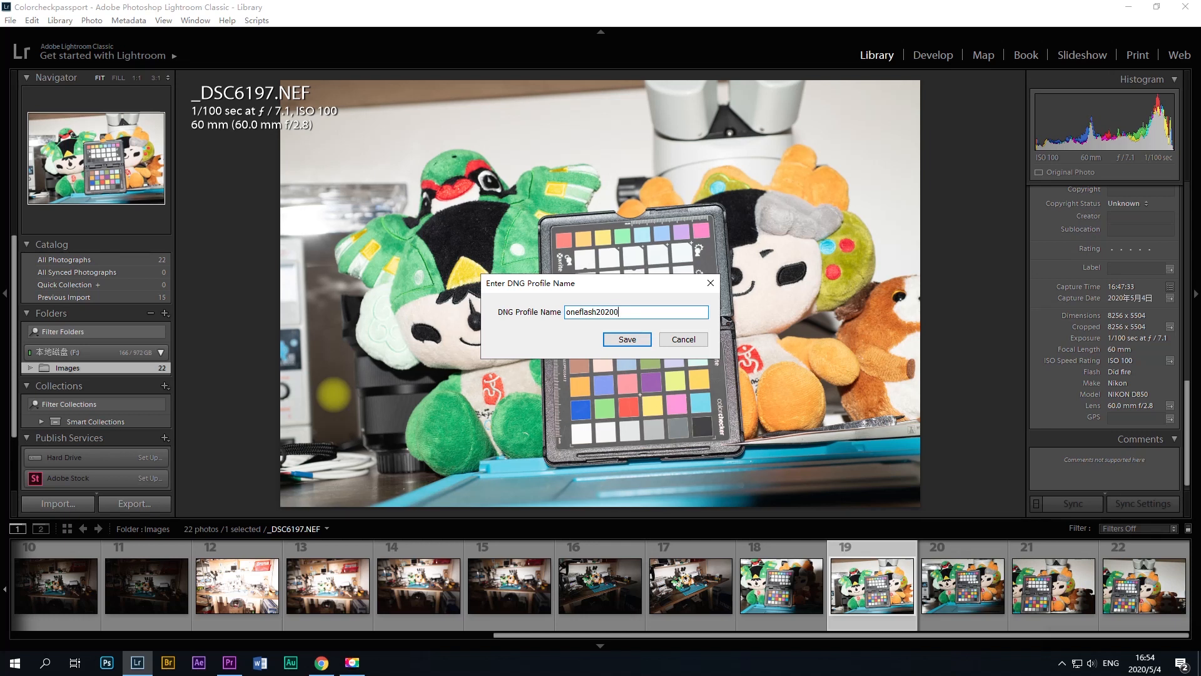
{"action": "type", "text": "504"}
{"action": "key", "text": "Return"}
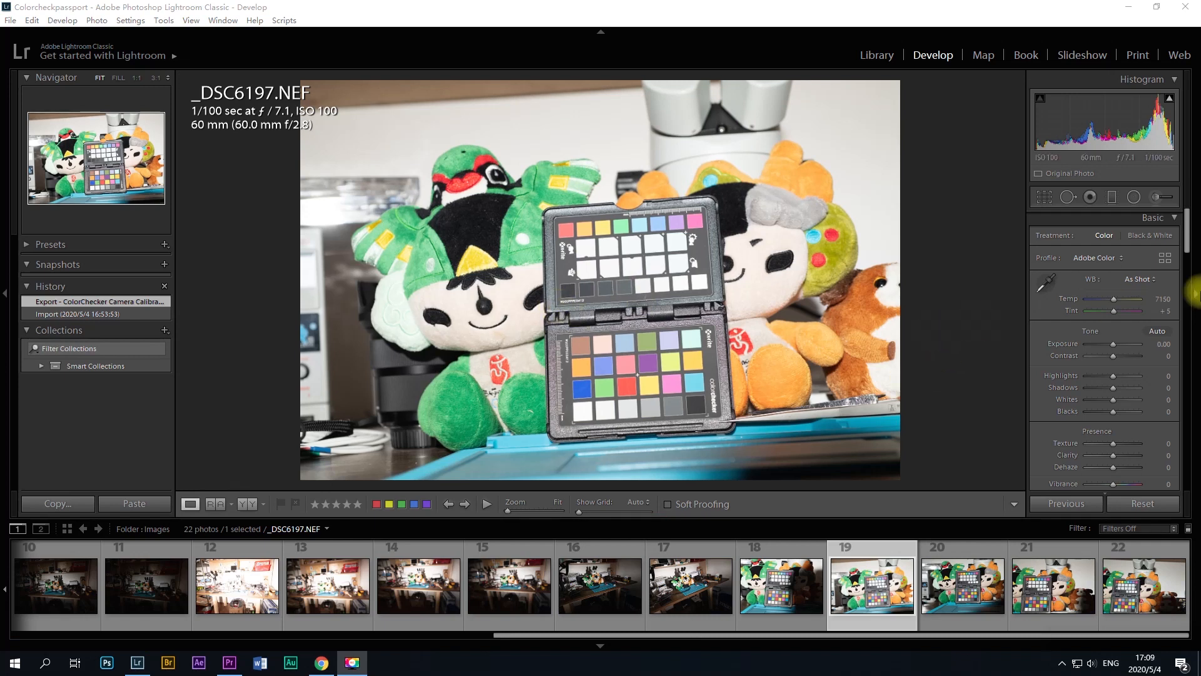
Browse the camera profiles in the Profiles group and apply oneflash20200504 to the ColorChecker target photo
{"action": "left_click", "coordinate": [1188, 233]}
{"action": "left_click_drag", "start_coordinate": [1190, 233], "coordinate": [1190, 230]}
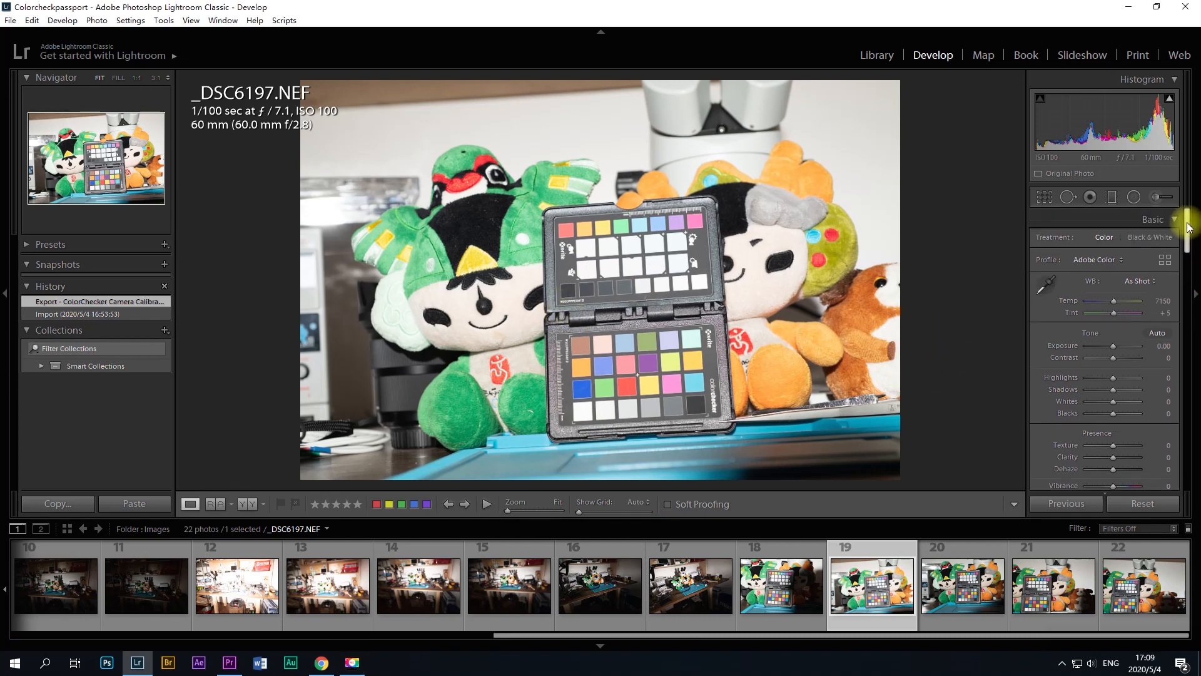
{"action": "left_click", "coordinate": [1123, 261]}
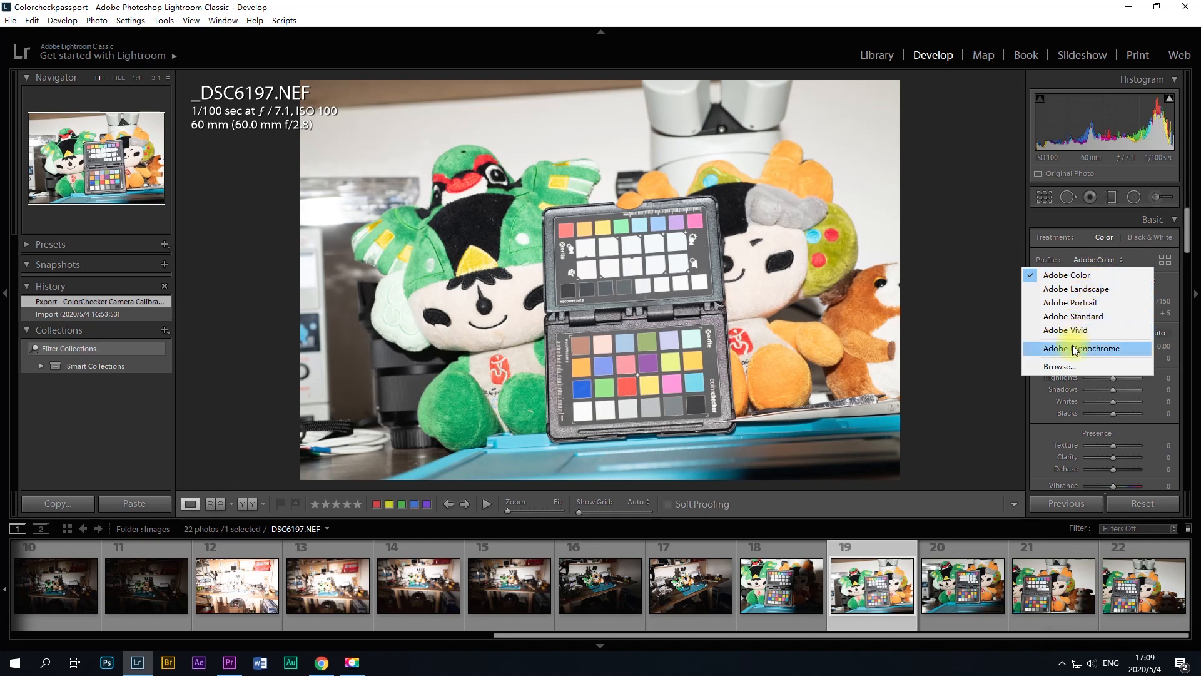
{"action": "left_click", "coordinate": [1060, 368]}
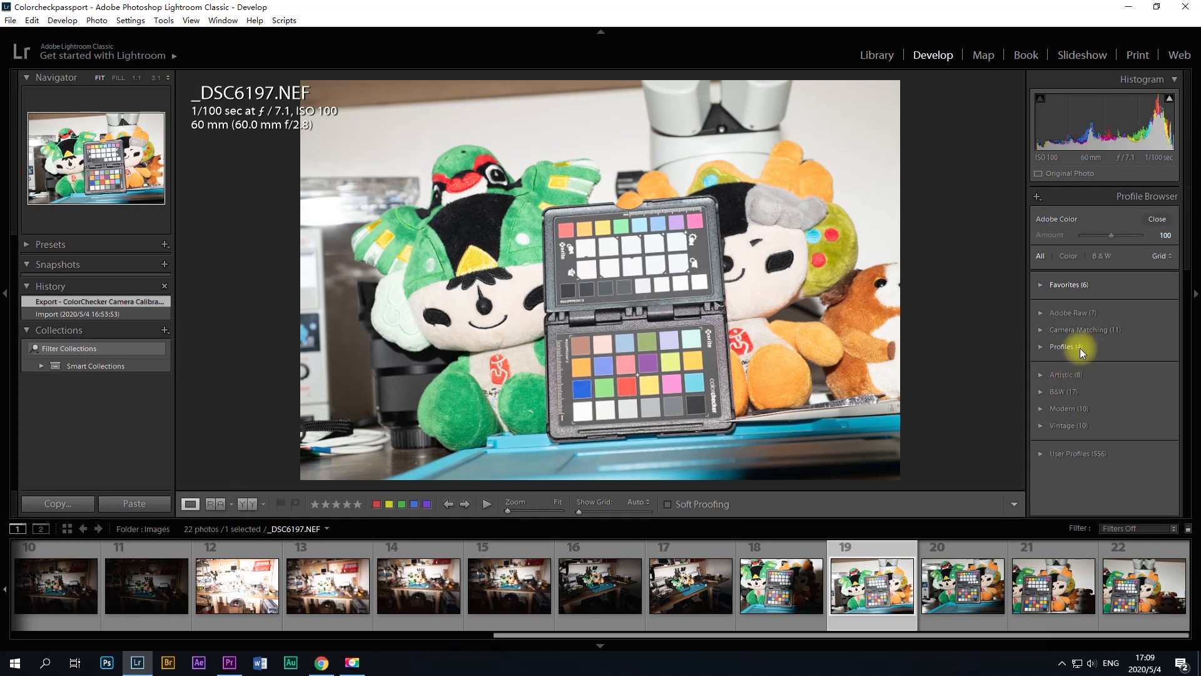
{"action": "left_click", "coordinate": [1041, 347]}
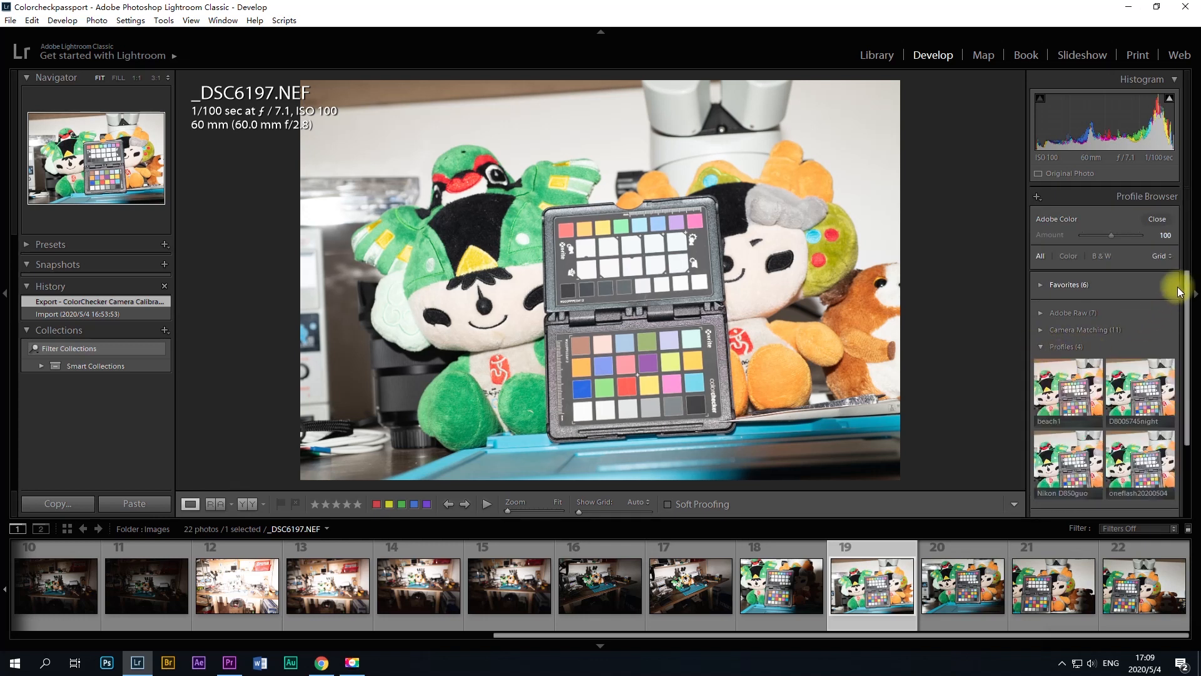
{"action": "left_click_drag", "start_coordinate": [1188, 283], "coordinate": [1189, 323]}
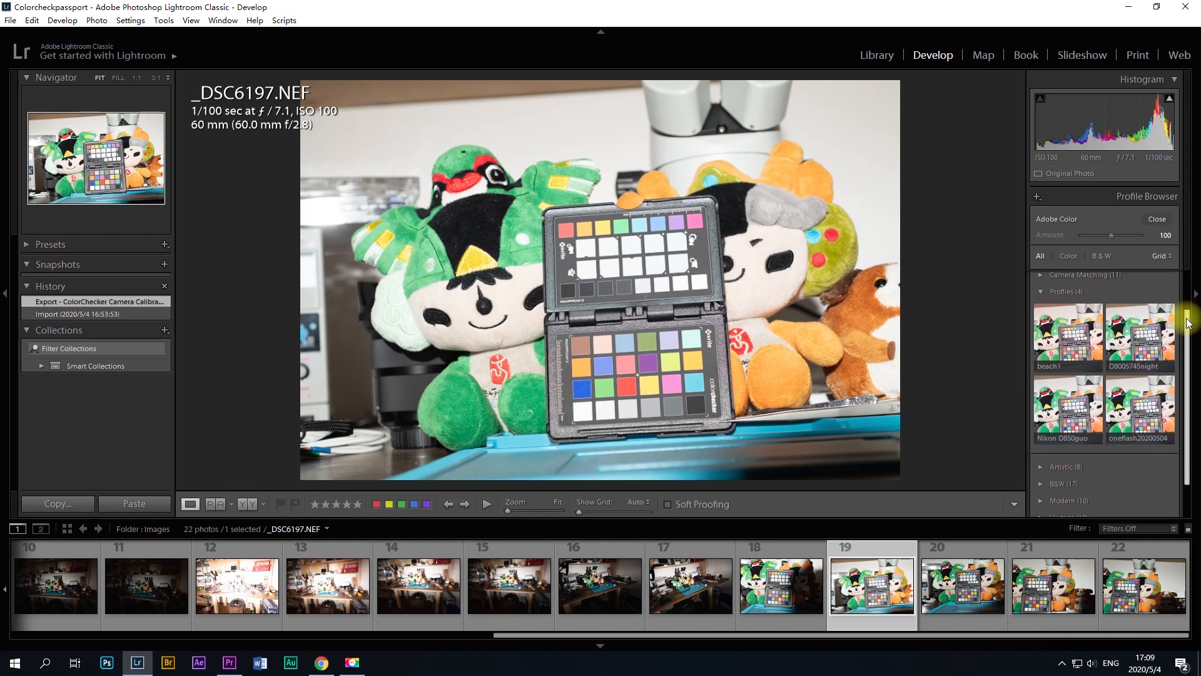
{"action": "left_click", "coordinate": [1134, 407]}
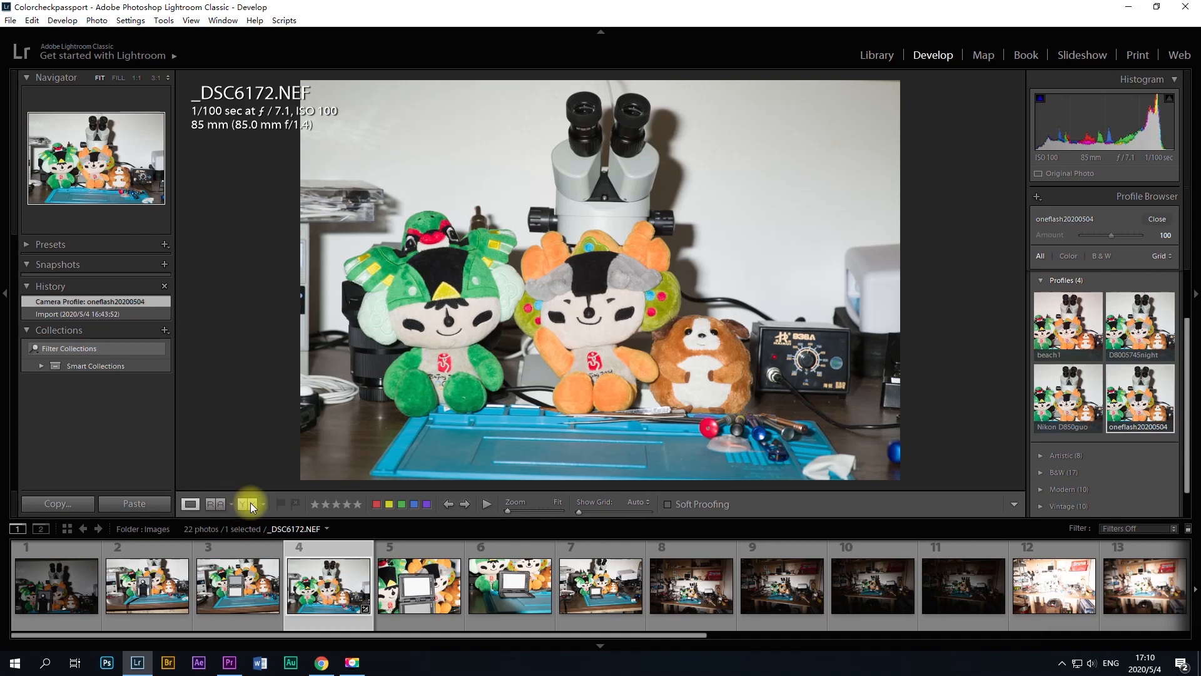
Compare _DSC6172.NEF before and after side by side, examining the green and brown toys' fur colours at 1:1
{"action": "left_click", "coordinate": [247, 504]}
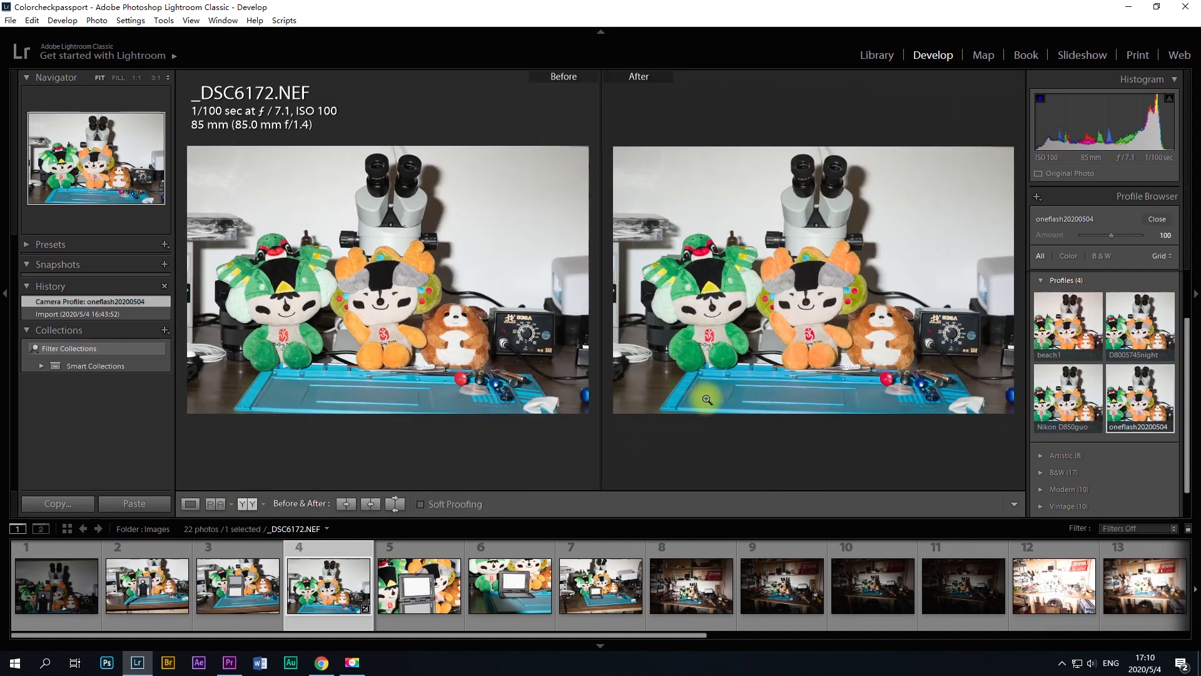
{"action": "left_click", "coordinate": [738, 389]}
{"action": "left_click_drag", "start_coordinate": [745, 443], "coordinate": [758, 460]}
{"action": "left_click_drag", "start_coordinate": [749, 344], "coordinate": [776, 469]}
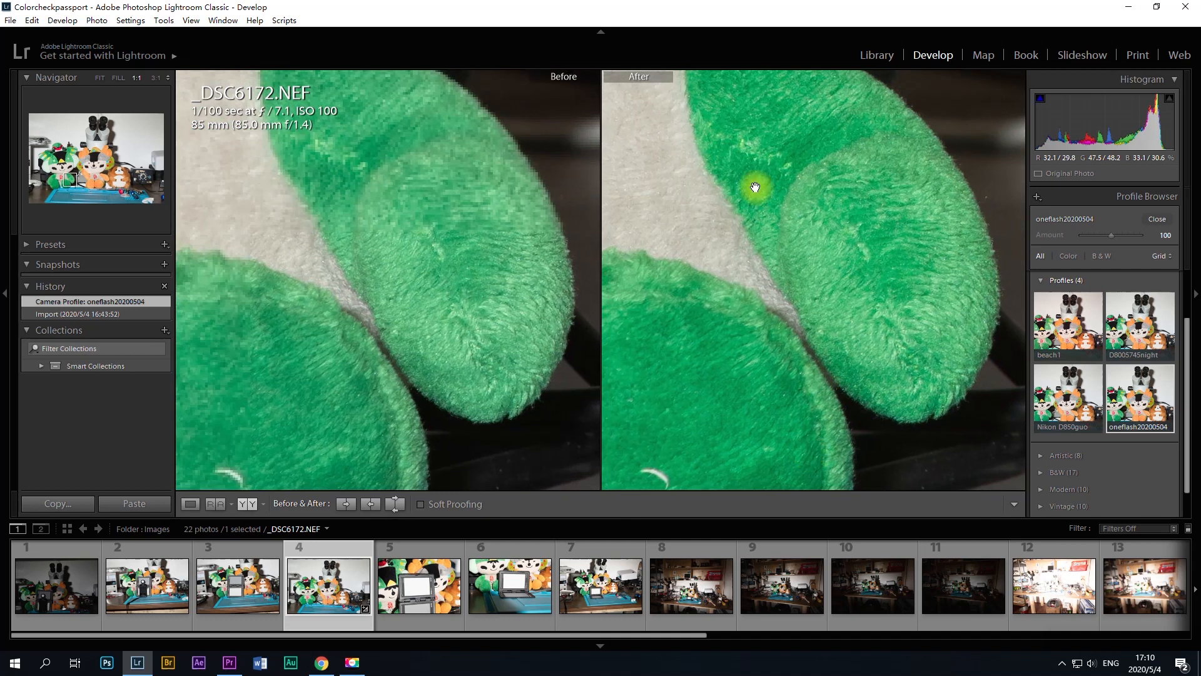
{"action": "left_click_drag", "start_coordinate": [756, 188], "coordinate": [785, 466]}
{"action": "left_click_drag", "start_coordinate": [820, 419], "coordinate": [738, 207]}
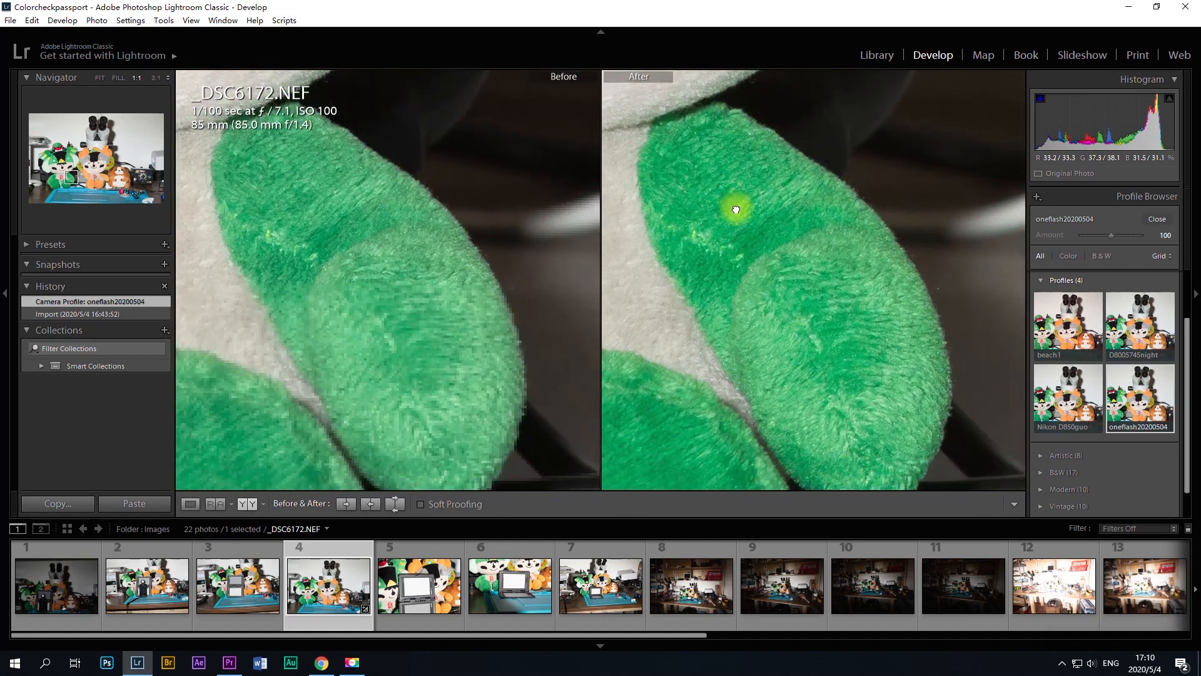
{"action": "left_click_drag", "start_coordinate": [787, 312], "coordinate": [786, 250]}
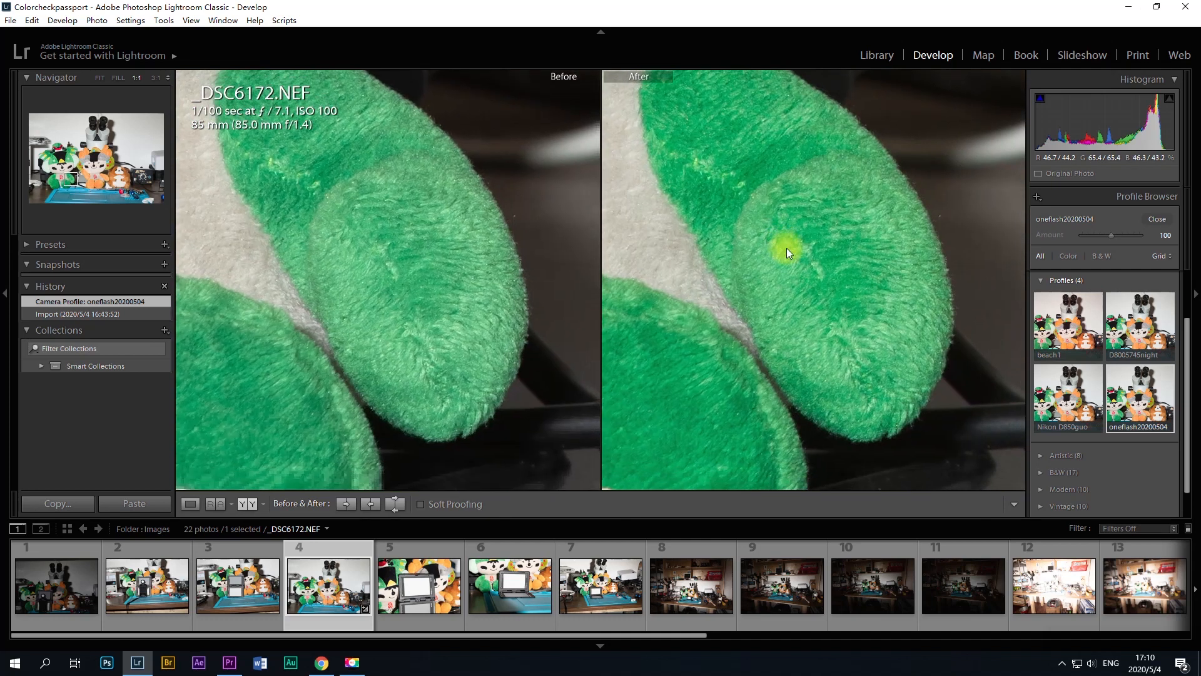
{"action": "left_click_drag", "start_coordinate": [863, 324], "coordinate": [831, 329]}
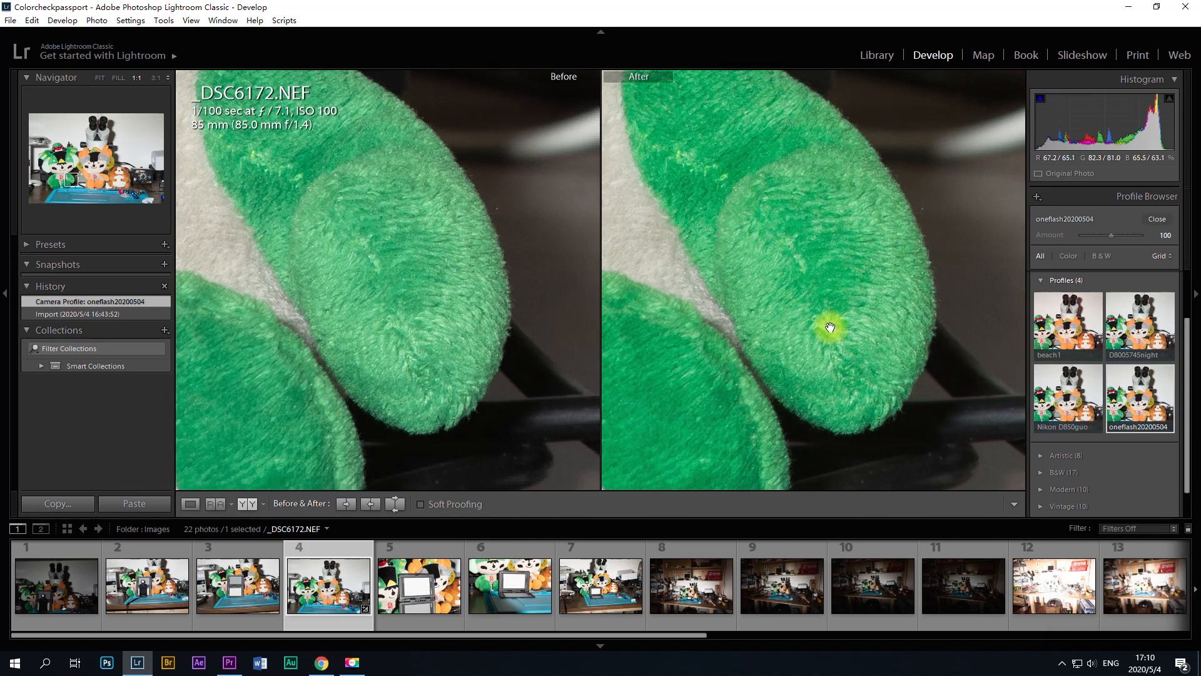
{"action": "left_click_drag", "start_coordinate": [720, 189], "coordinate": [734, 227]}
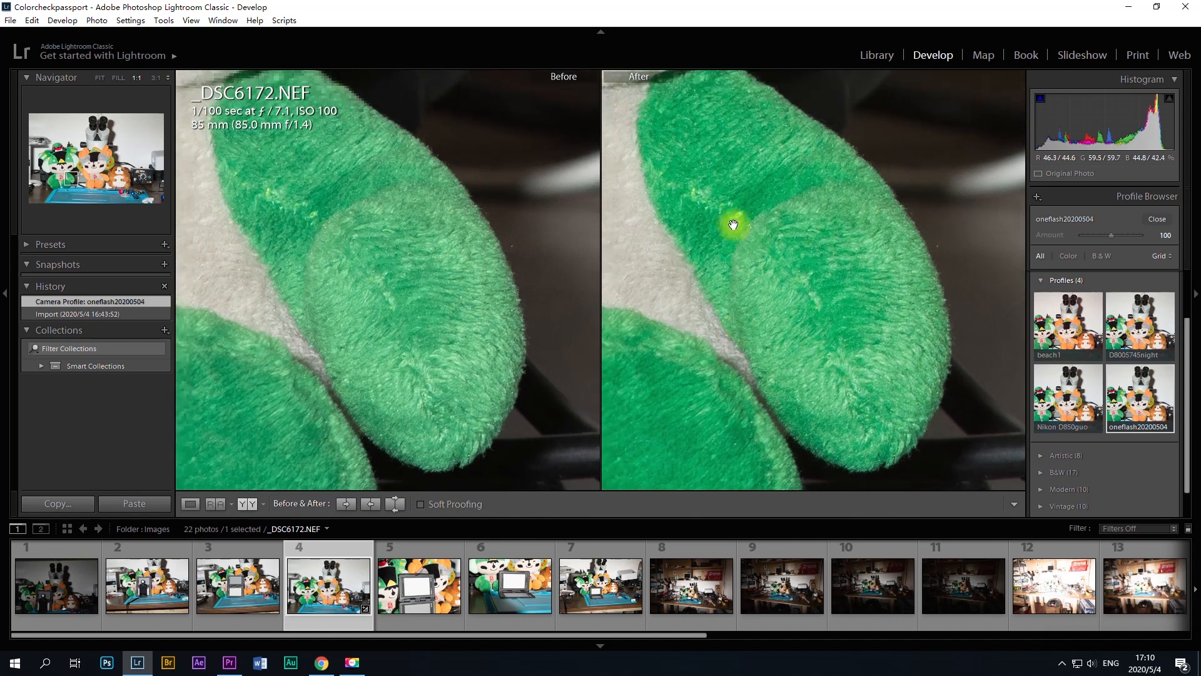
{"action": "left_click", "coordinate": [728, 274]}
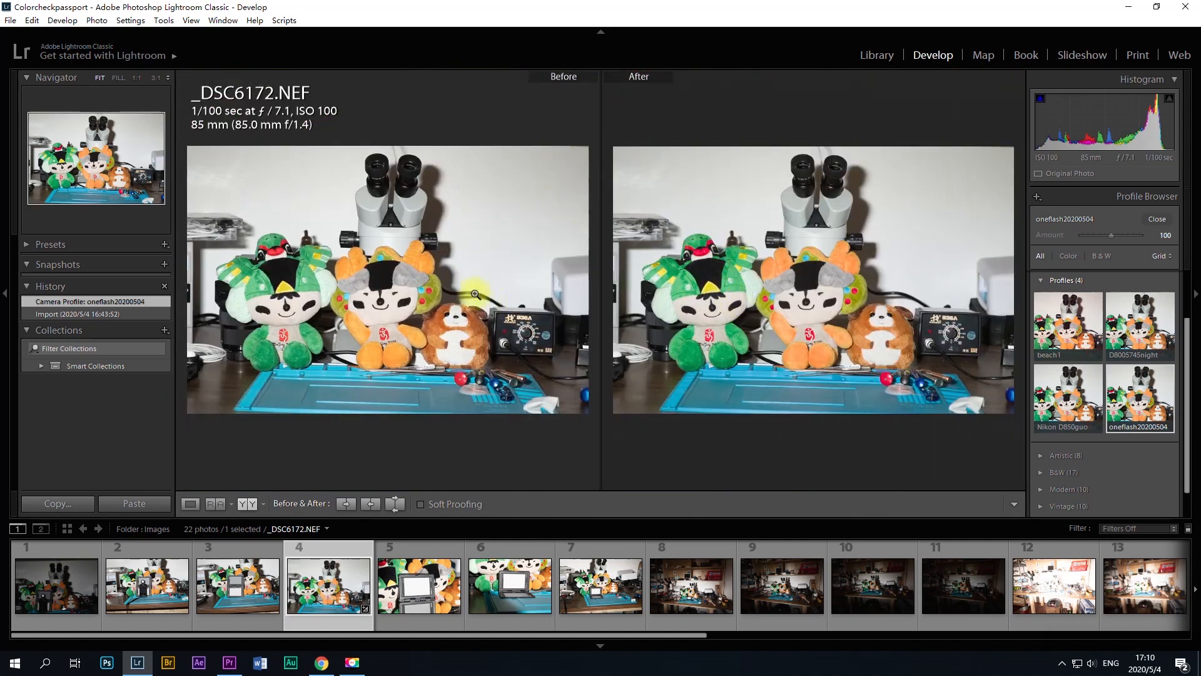
{"action": "left_click_drag", "start_coordinate": [849, 261], "coordinate": [776, 321]}
{"action": "left_click_drag", "start_coordinate": [834, 352], "coordinate": [892, 259]}
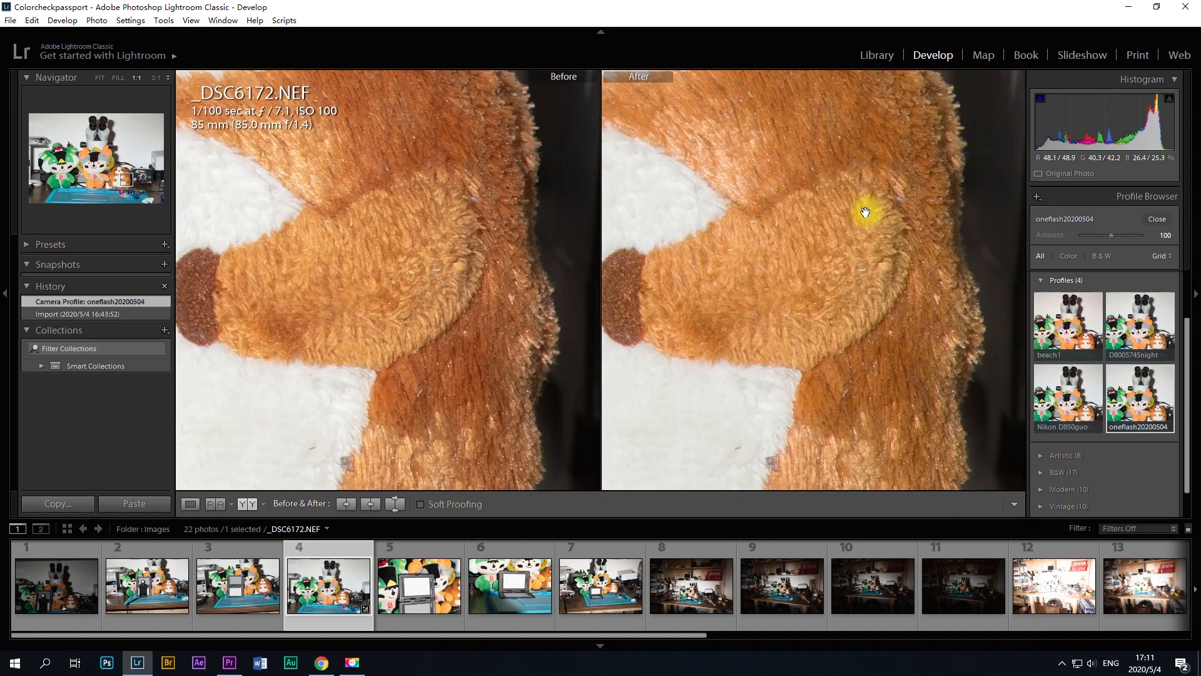
Compare the brown-and-white toy's arm, belly and face colours before and after at 1:1, and return to the fitted view
{"action": "left_click_drag", "start_coordinate": [819, 297], "coordinate": [826, 369]}
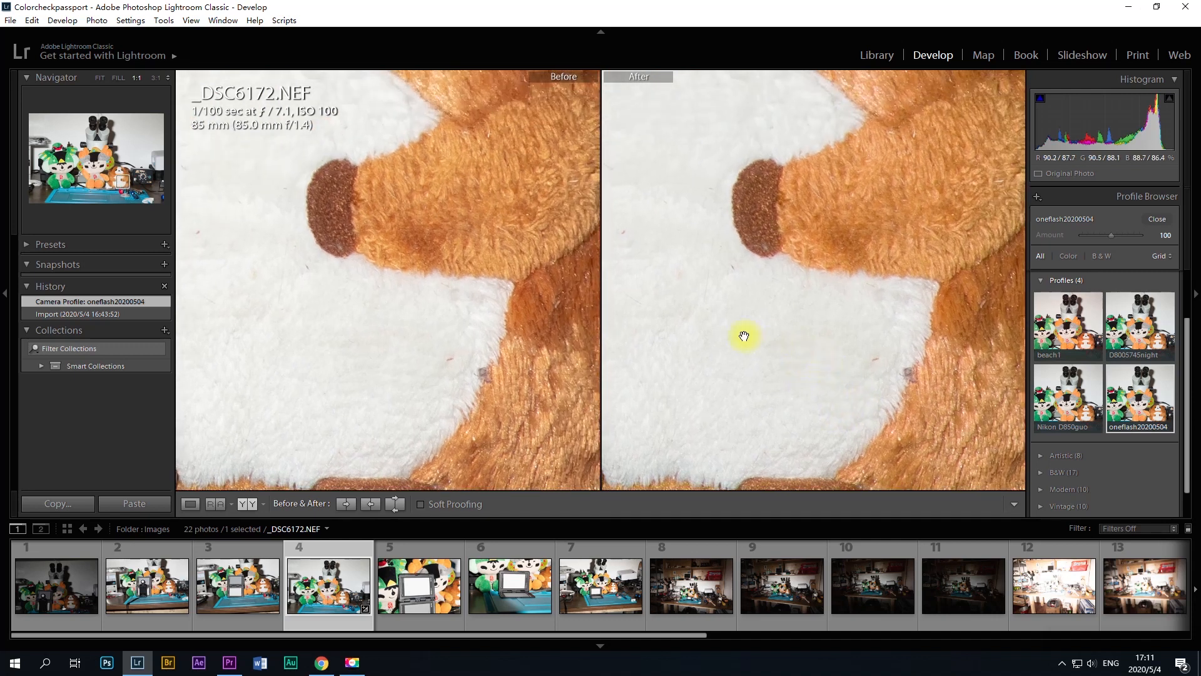
{"action": "left_click_drag", "start_coordinate": [737, 338], "coordinate": [868, 411]}
{"action": "left_click_drag", "start_coordinate": [782, 279], "coordinate": [766, 392]}
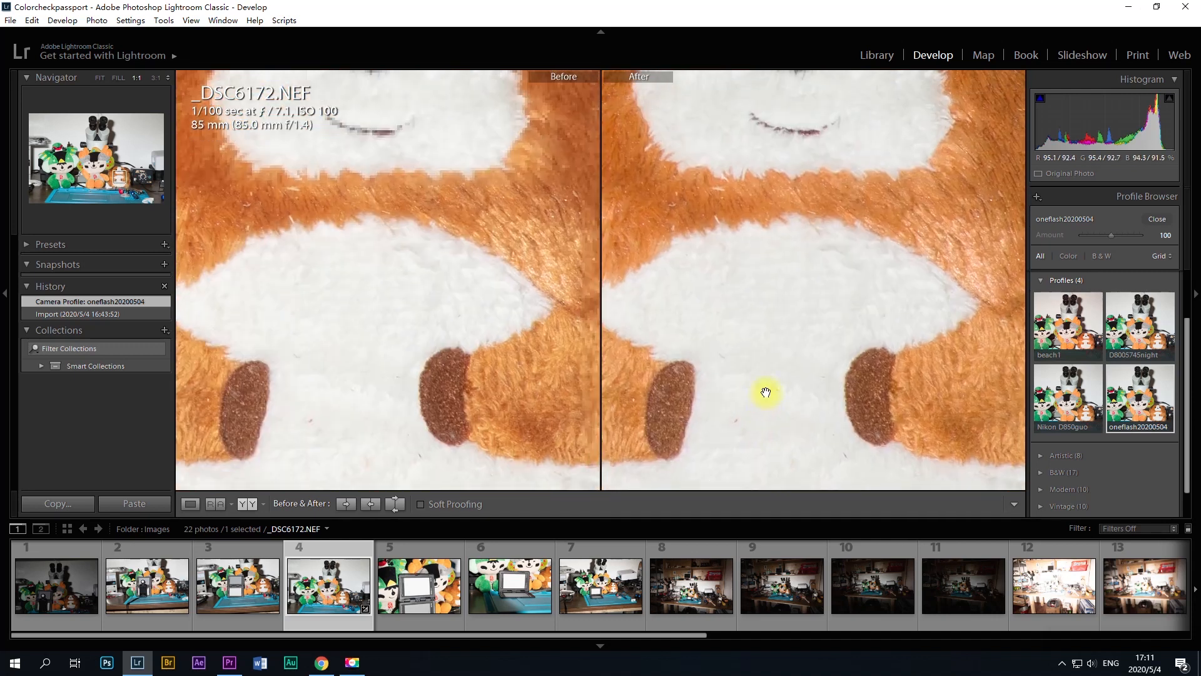
{"action": "left_click_drag", "start_coordinate": [728, 302], "coordinate": [700, 422]}
{"action": "left_click_drag", "start_coordinate": [719, 319], "coordinate": [717, 350]}
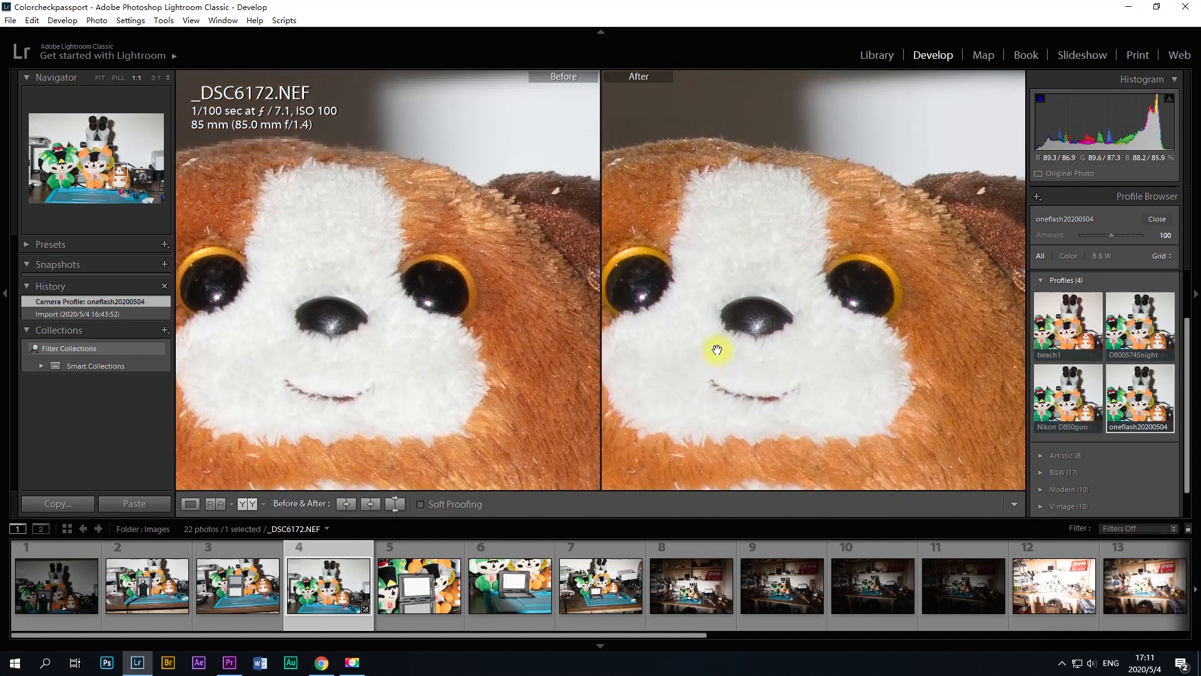
{"action": "left_click_drag", "start_coordinate": [715, 233], "coordinate": [765, 328]}
{"action": "left_click", "coordinate": [780, 357]}
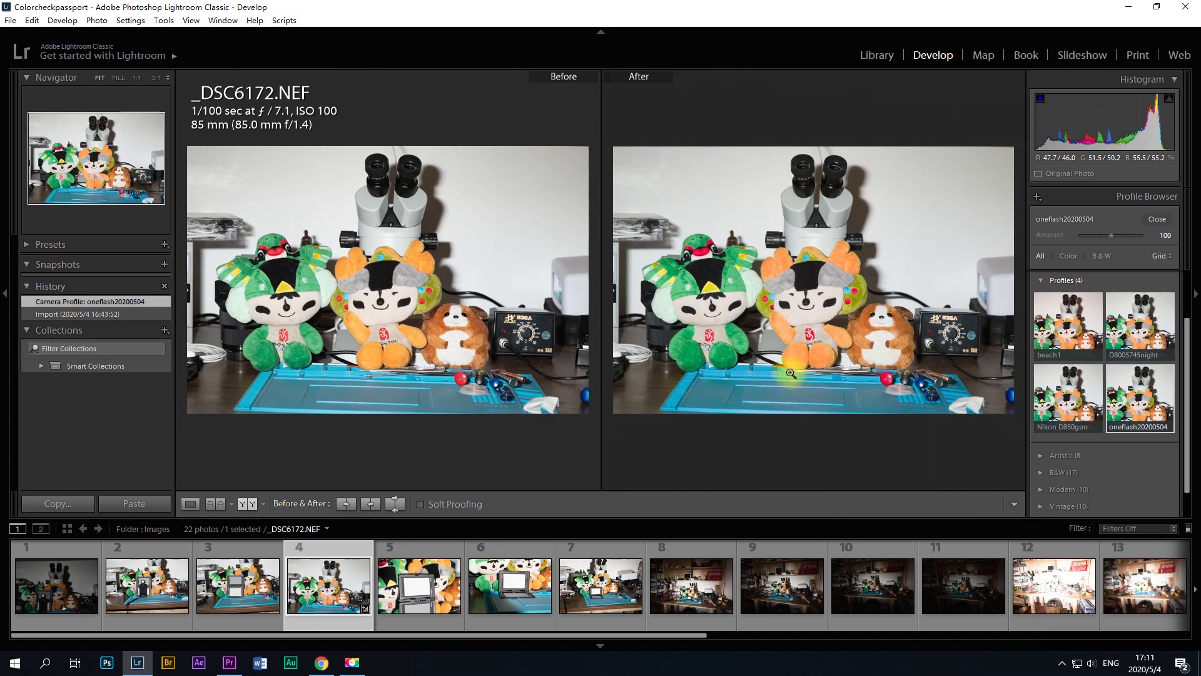
Examine the green toy's red Beijing emblem at 1:1 in the before and after views
{"action": "left_click", "coordinate": [790, 373]}
{"action": "left_click_drag", "start_coordinate": [692, 362], "coordinate": [718, 287]}
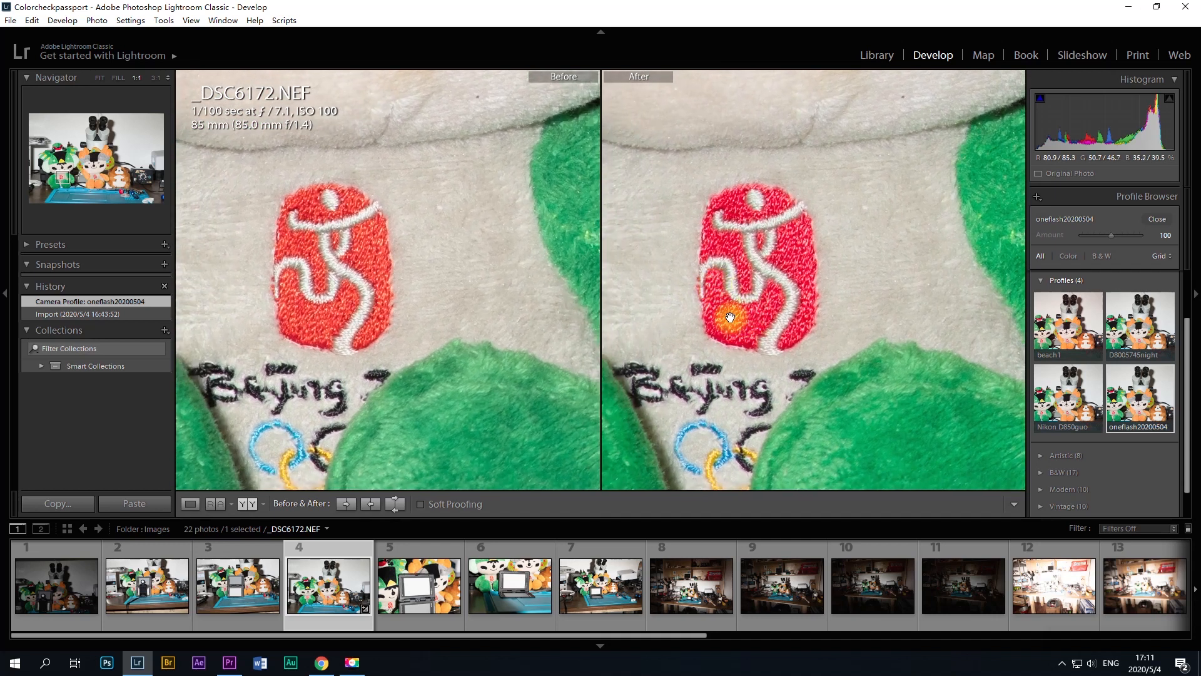
{"action": "left_click_drag", "start_coordinate": [687, 330], "coordinate": [764, 304]}
{"action": "left_click", "coordinate": [726, 346]}
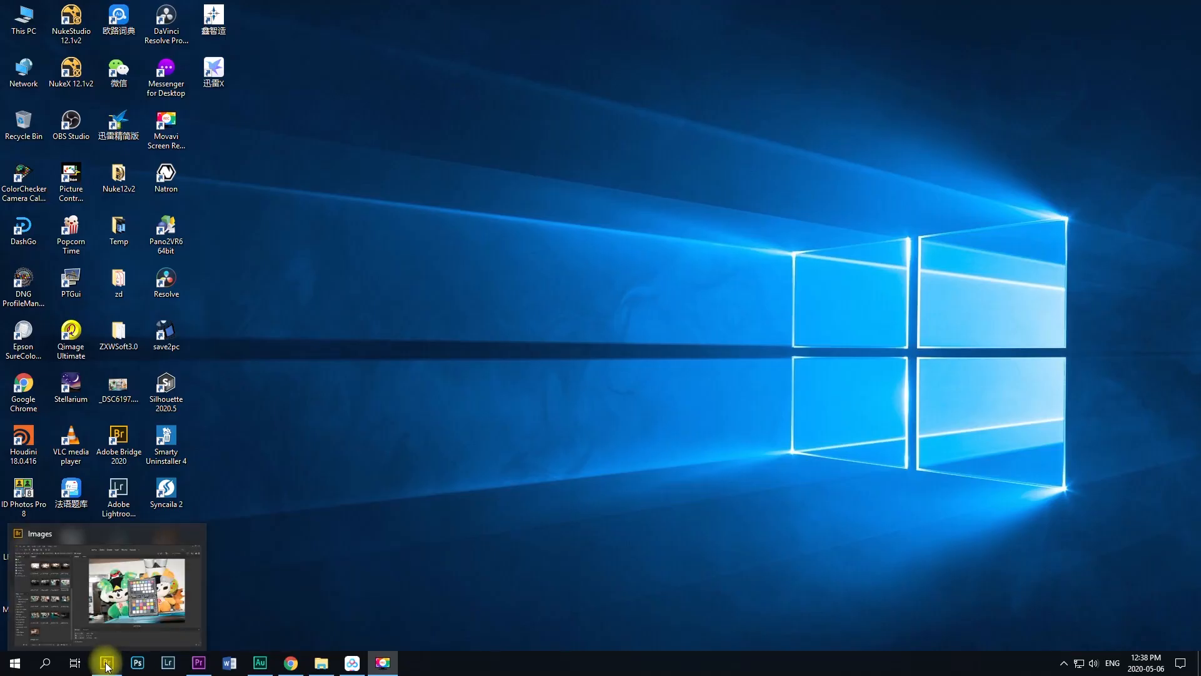
Switch to Adobe Bridge, open _DSC6197.NEF in Camera Raw and set its profile to Adobe Standard
{"action": "left_click", "coordinate": [107, 663]}
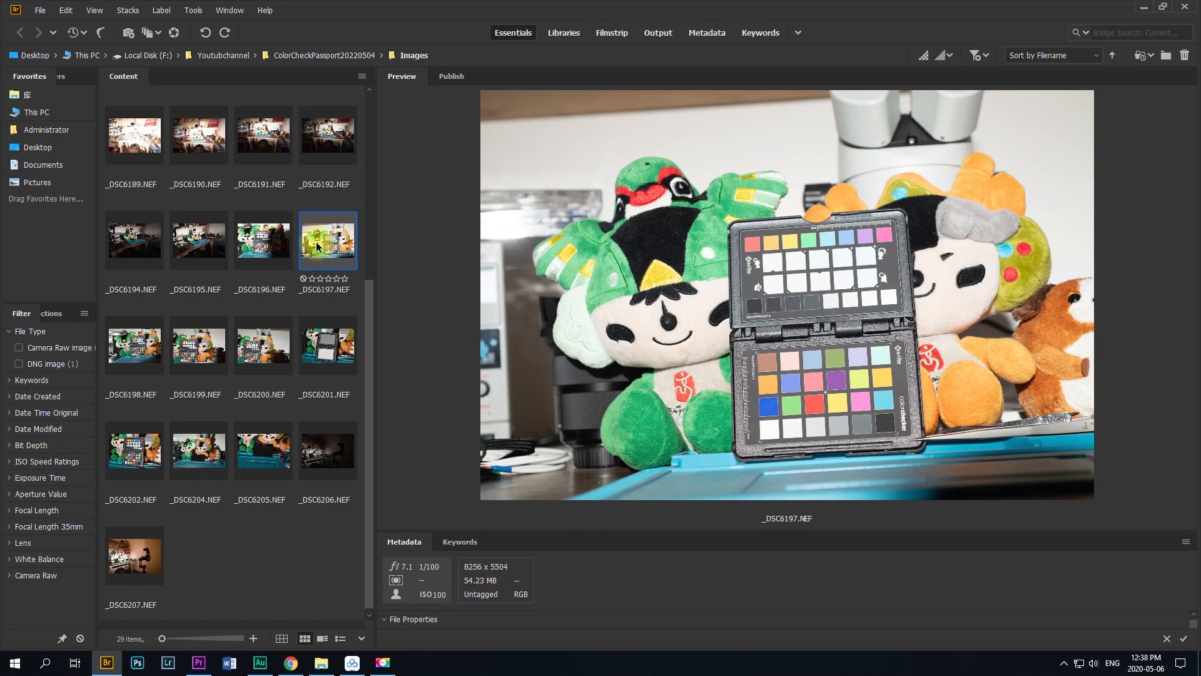
{"action": "right_click", "coordinate": [689, 207]}
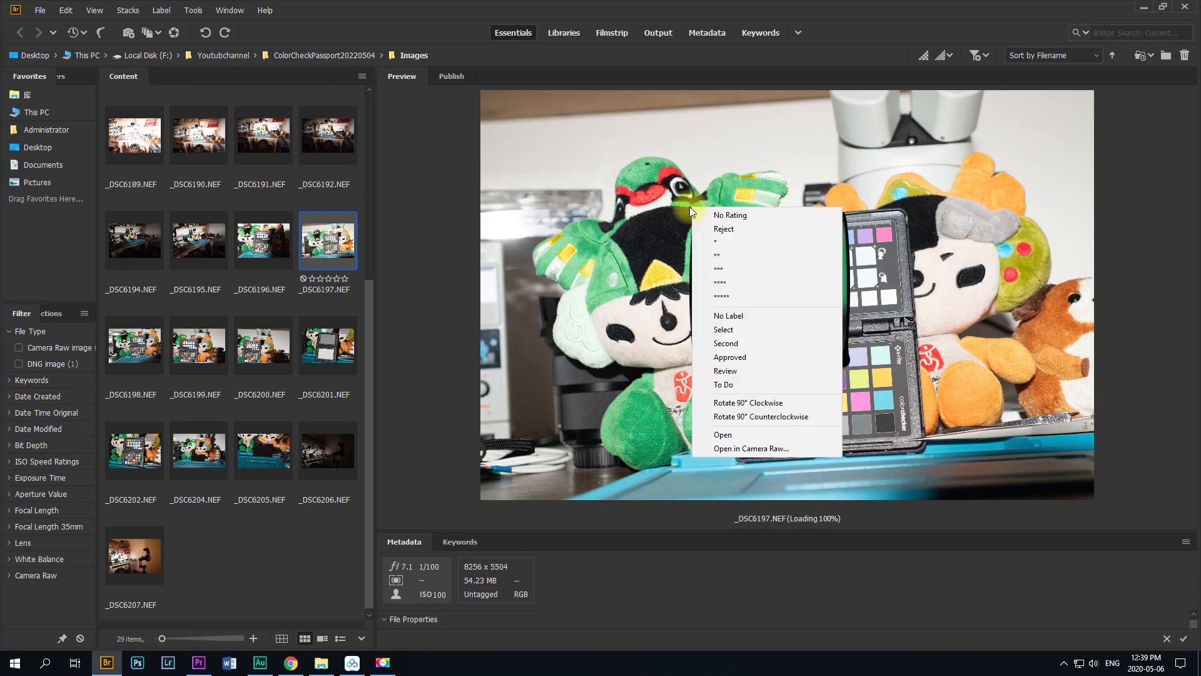
{"action": "left_click", "coordinate": [764, 441]}
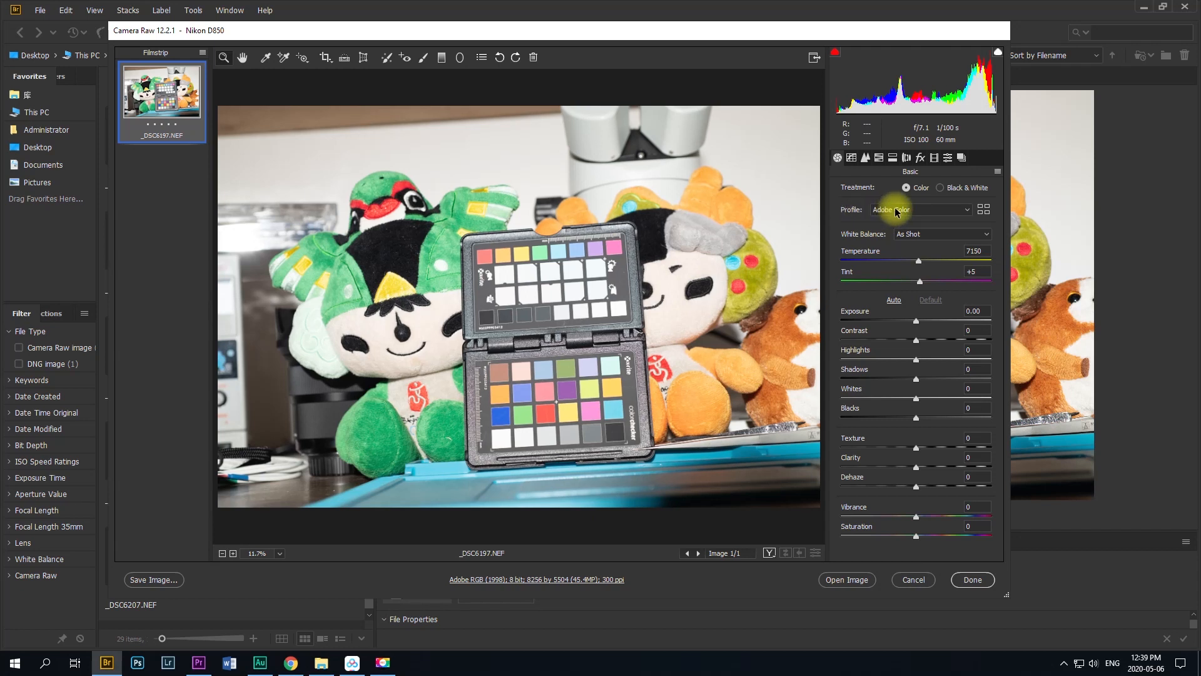
{"action": "left_click", "coordinate": [967, 209]}
{"action": "left_click", "coordinate": [907, 249]}
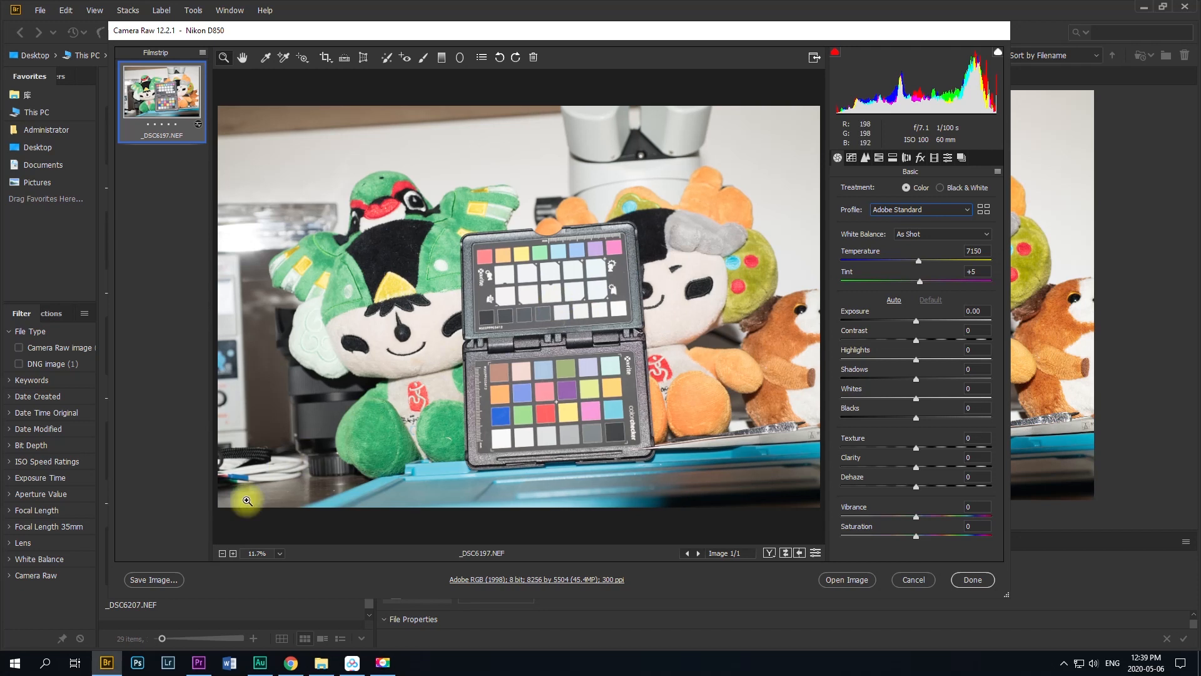
Save the photo as a Digital Negative (.dng) in the Desktop folder and cancel out of Camera Raw
{"action": "left_click", "coordinate": [149, 581]}
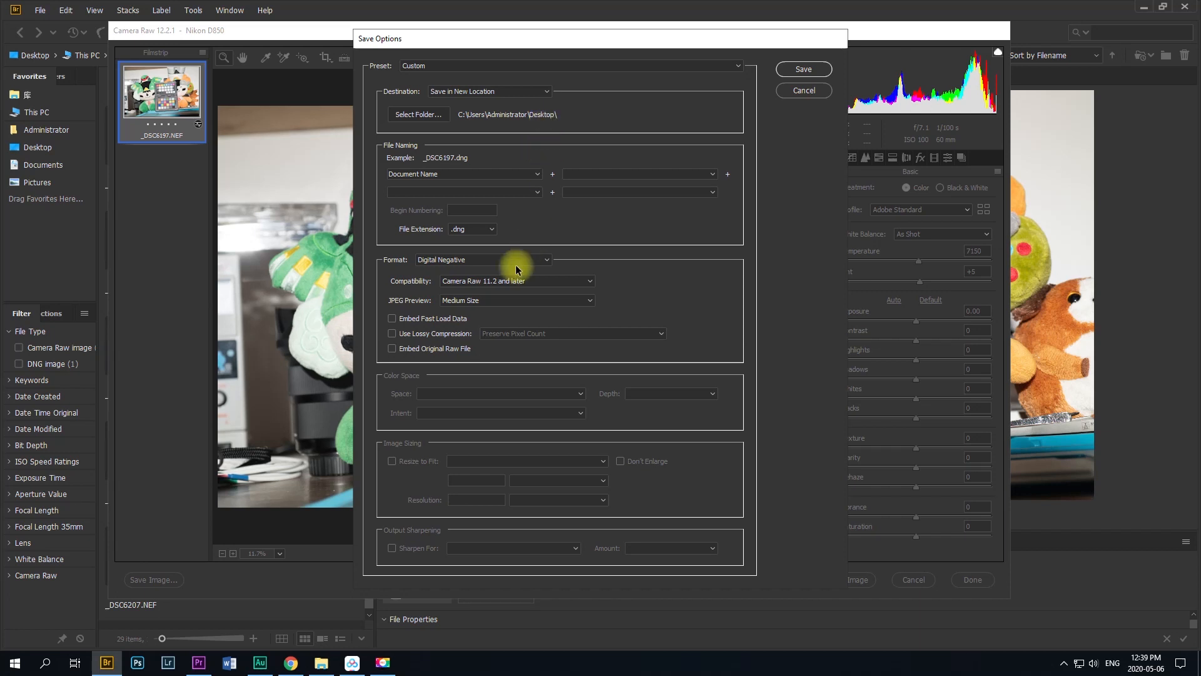
{"action": "left_click", "coordinate": [805, 69]}
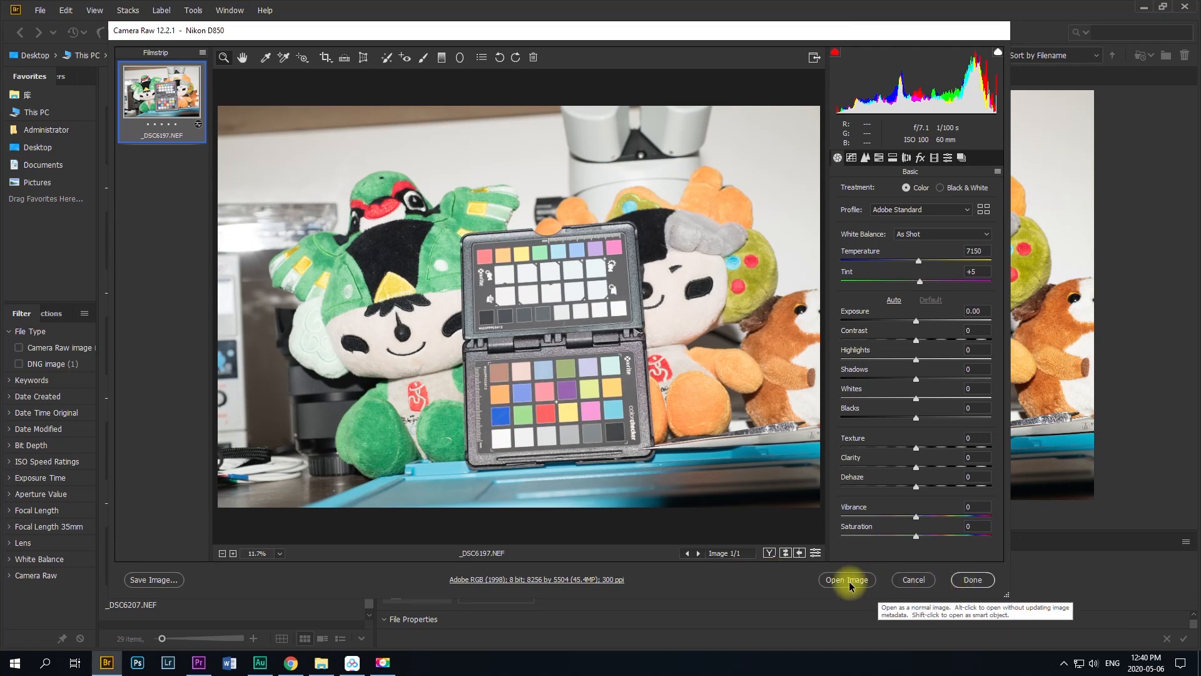
{"action": "left_click", "coordinate": [927, 580]}
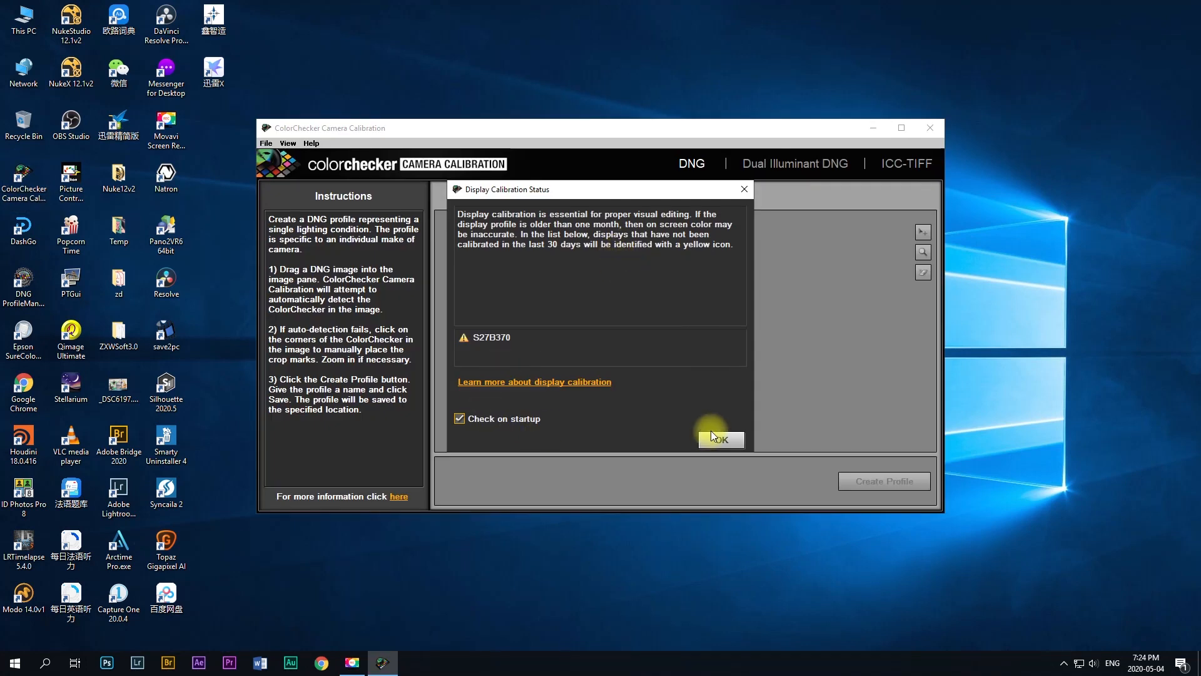
In ColorChecker Camera Calibration, dismiss the display calibration notice, load _DSC6197.dng and adjust the crop marks at the chart's corners
{"action": "left_click", "coordinate": [725, 439]}
{"action": "left_click_drag", "start_coordinate": [576, 134], "coordinate": [611, 147]}
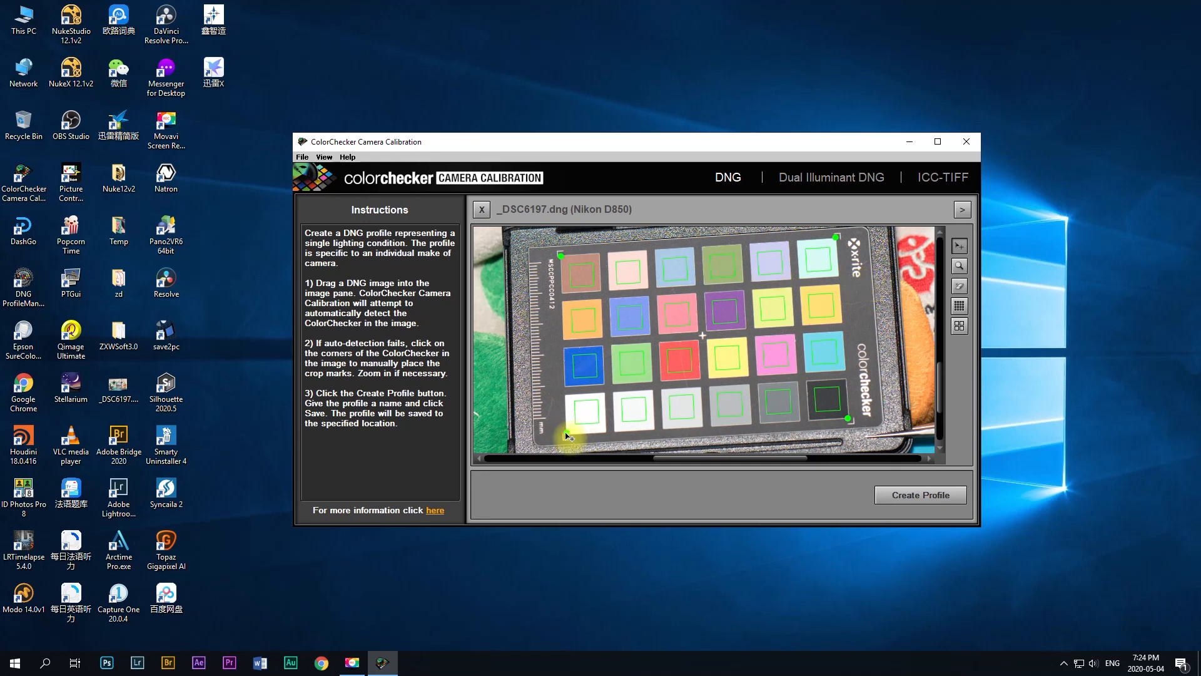
{"action": "left_click_drag", "start_coordinate": [568, 437], "coordinate": [568, 438]}
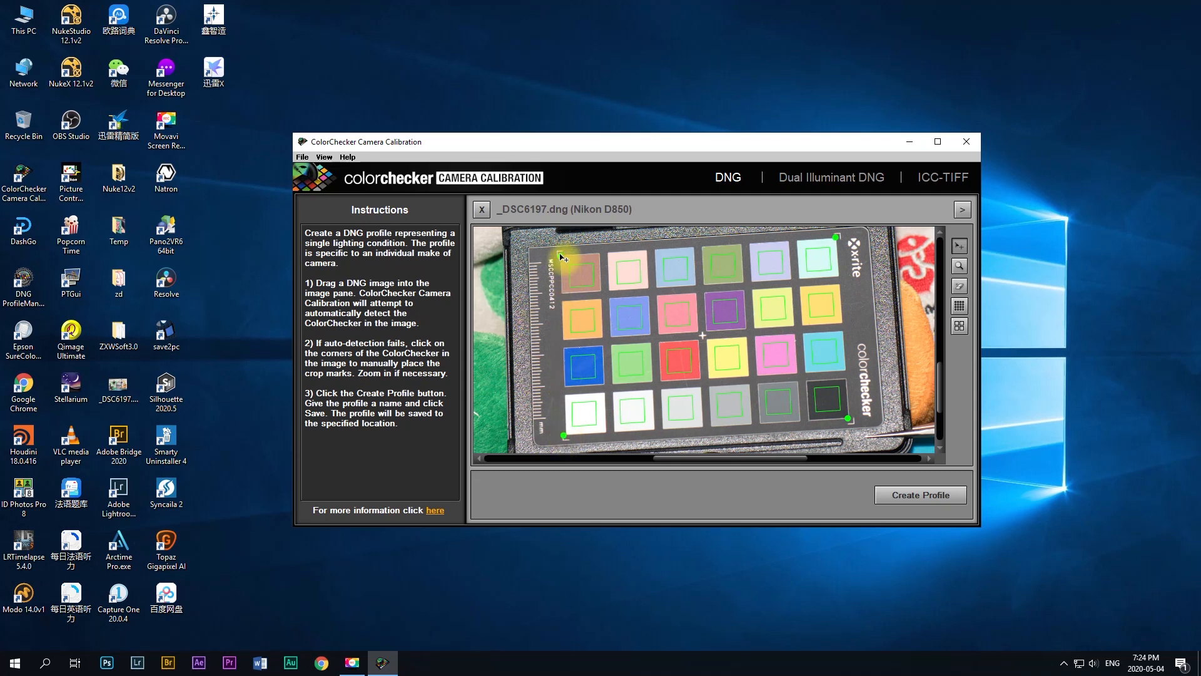
{"action": "left_click_drag", "start_coordinate": [561, 257], "coordinate": [558, 253]}
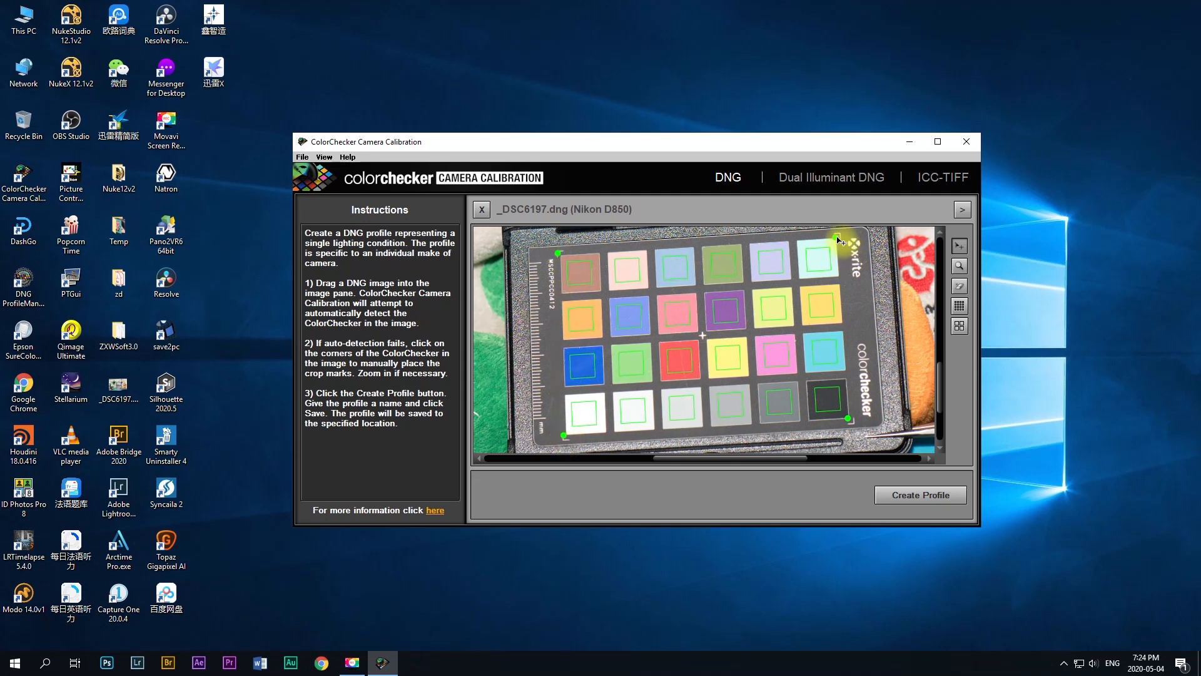
{"action": "left_click_drag", "start_coordinate": [840, 232], "coordinate": [837, 237]}
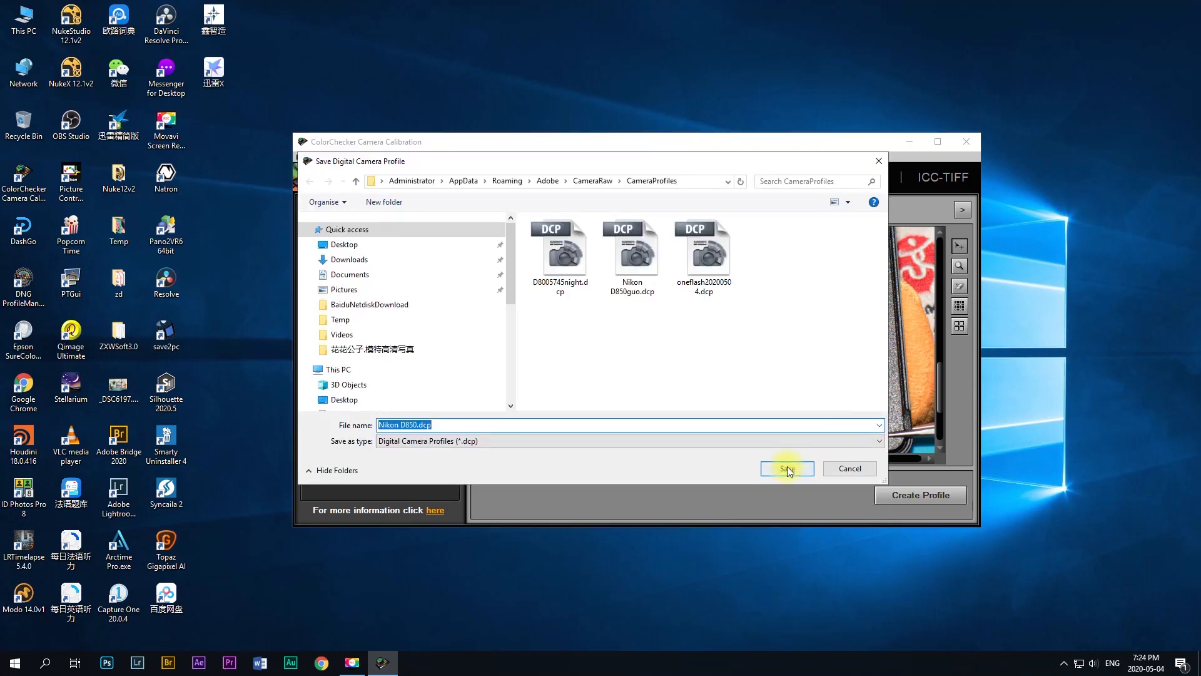
Save the camera profile in the CameraProfiles folder as Nikon D850oneflashsb910.dcp
{"action": "left_click", "coordinate": [401, 424]}
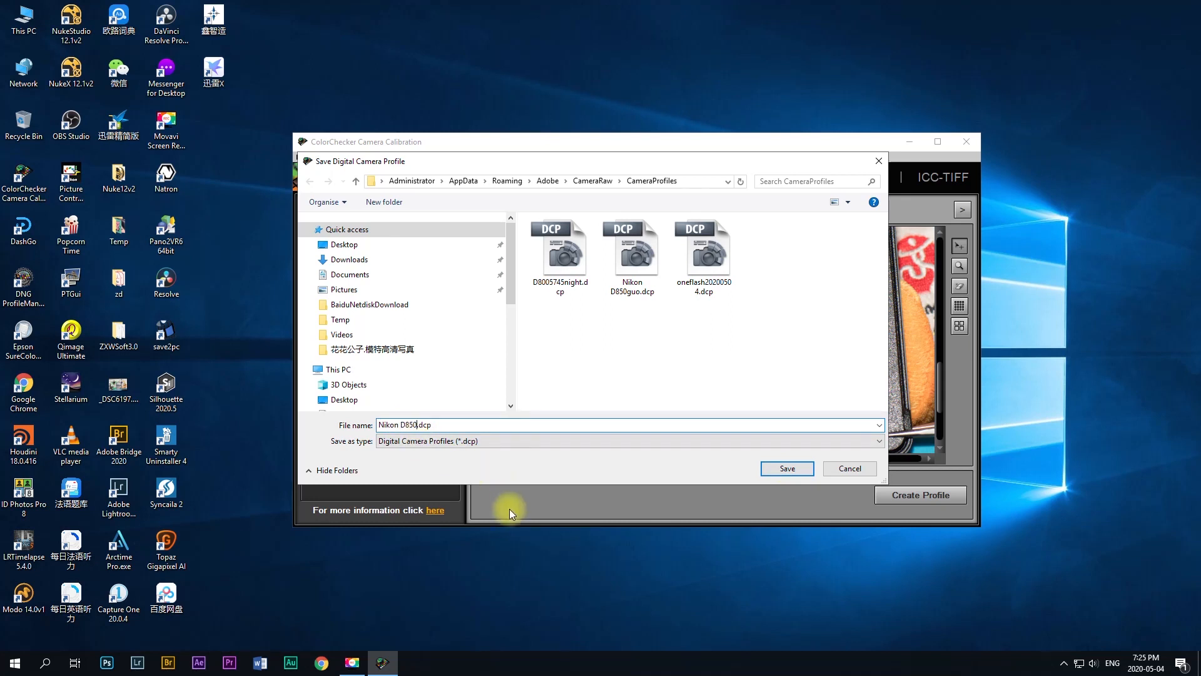
{"action": "type", "text": "oneflashsb910"}
{"action": "left_click", "coordinate": [783, 469]}
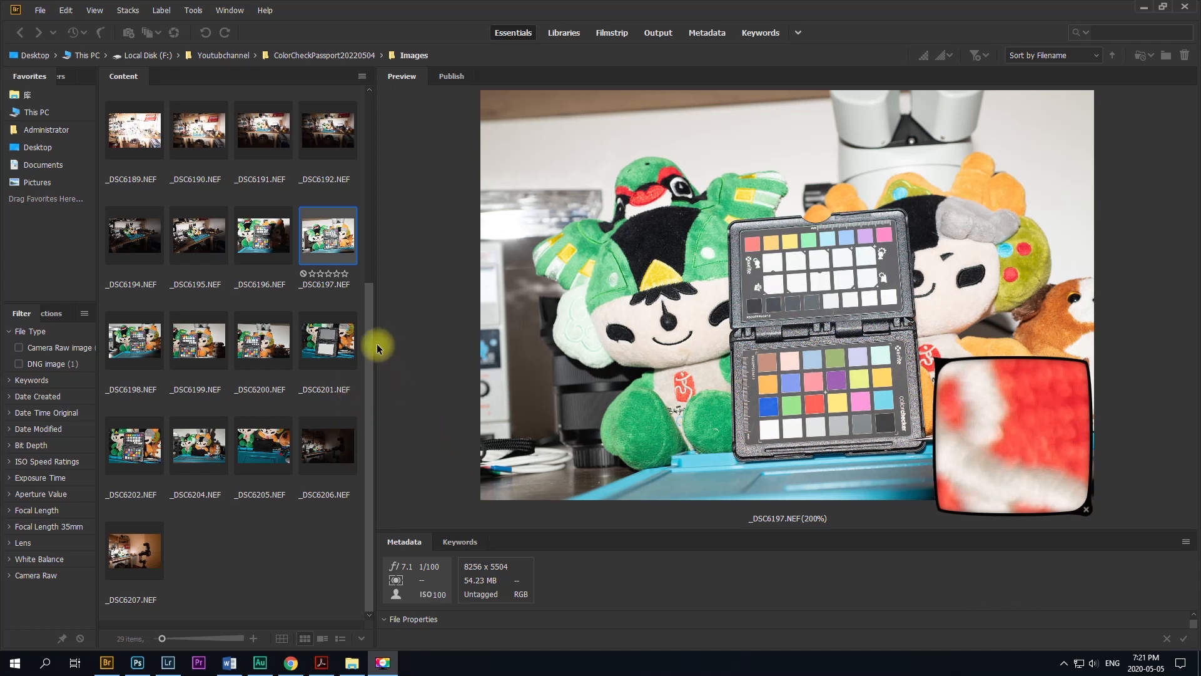
Switch to Adobe Bridge and open the ColorChecker photo _DSC6197.NEF in Camera Raw
{"action": "mouse_move", "coordinate": [370, 320]}
{"action": "left_mouse_down"}
{"action": "mouse_move", "coordinate": [373, 130]}
{"action": "mouse_move", "coordinate": [376, 332]}
{"action": "left_mouse_up"}
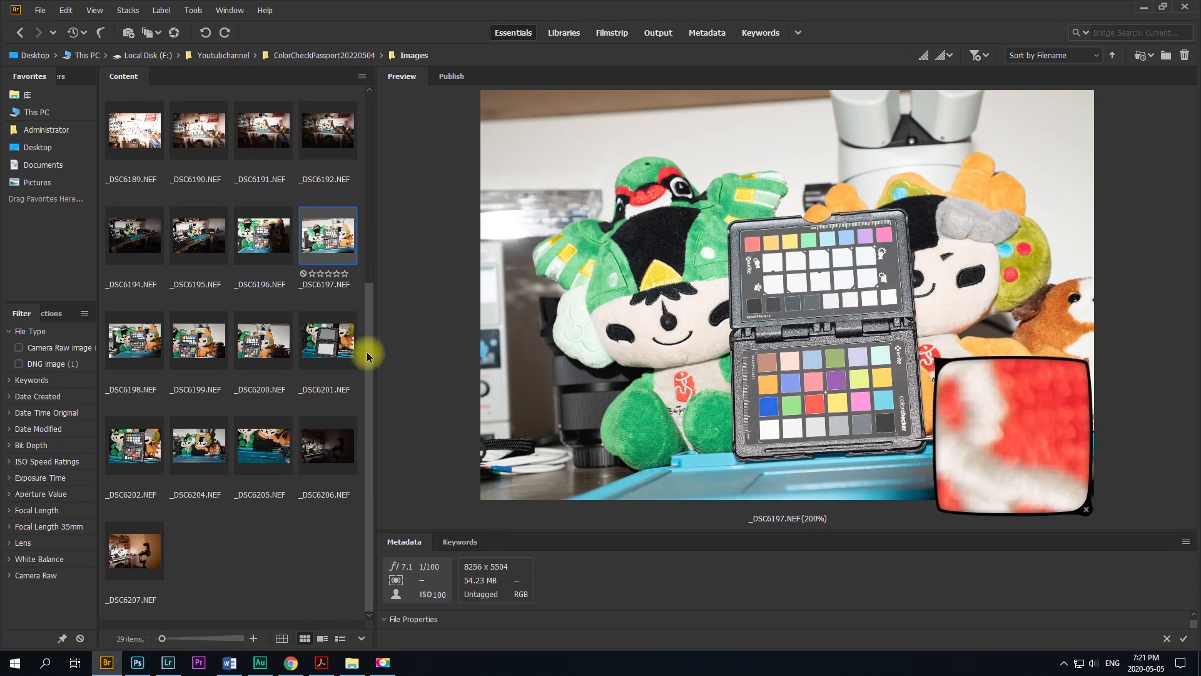
{"action": "left_click", "coordinate": [258, 234]}
{"action": "left_click", "coordinate": [331, 236]}
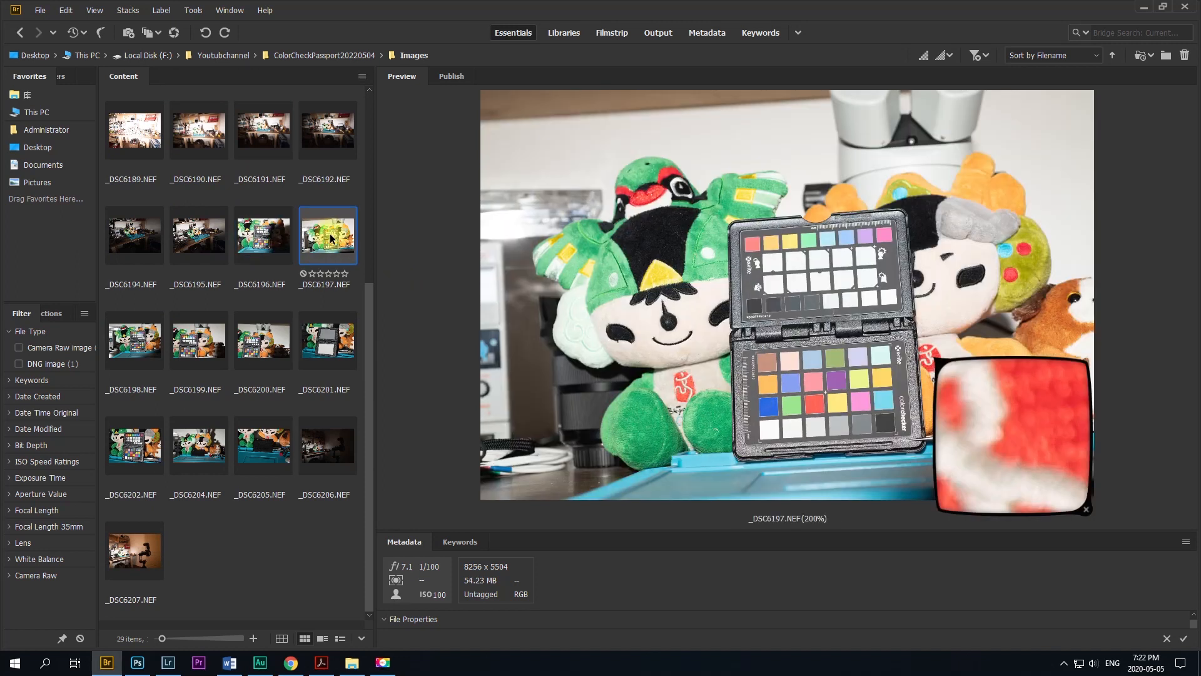
{"action": "right_click", "coordinate": [330, 237]}
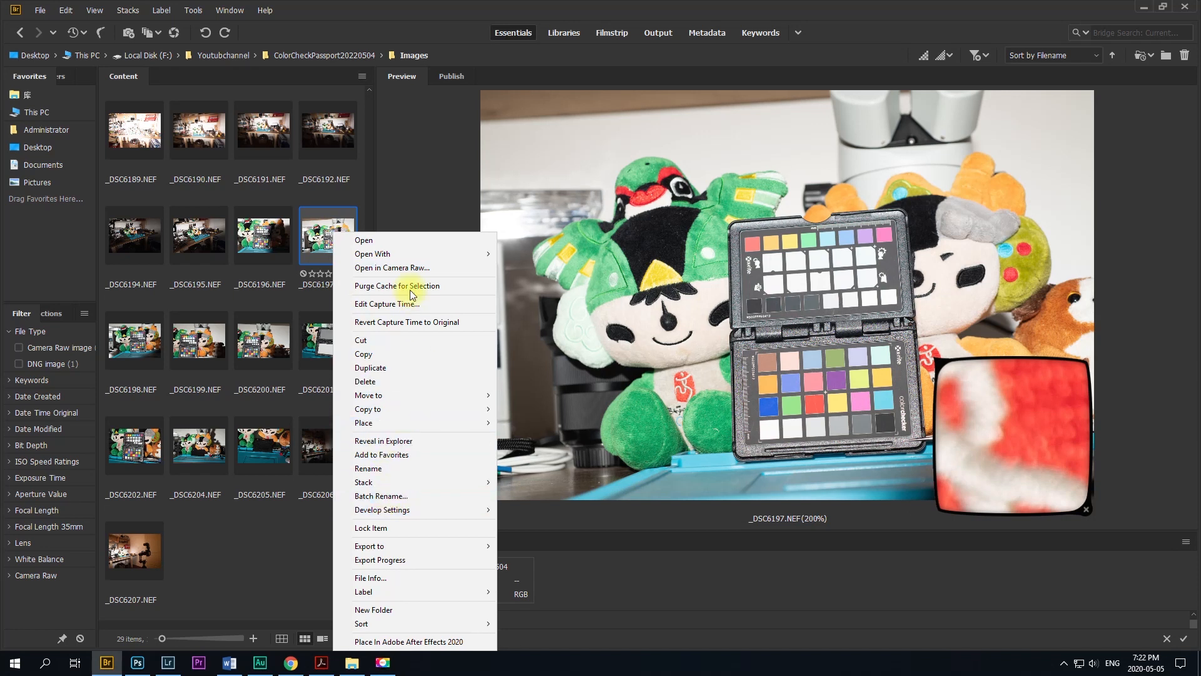
{"action": "left_click", "coordinate": [392, 267]}
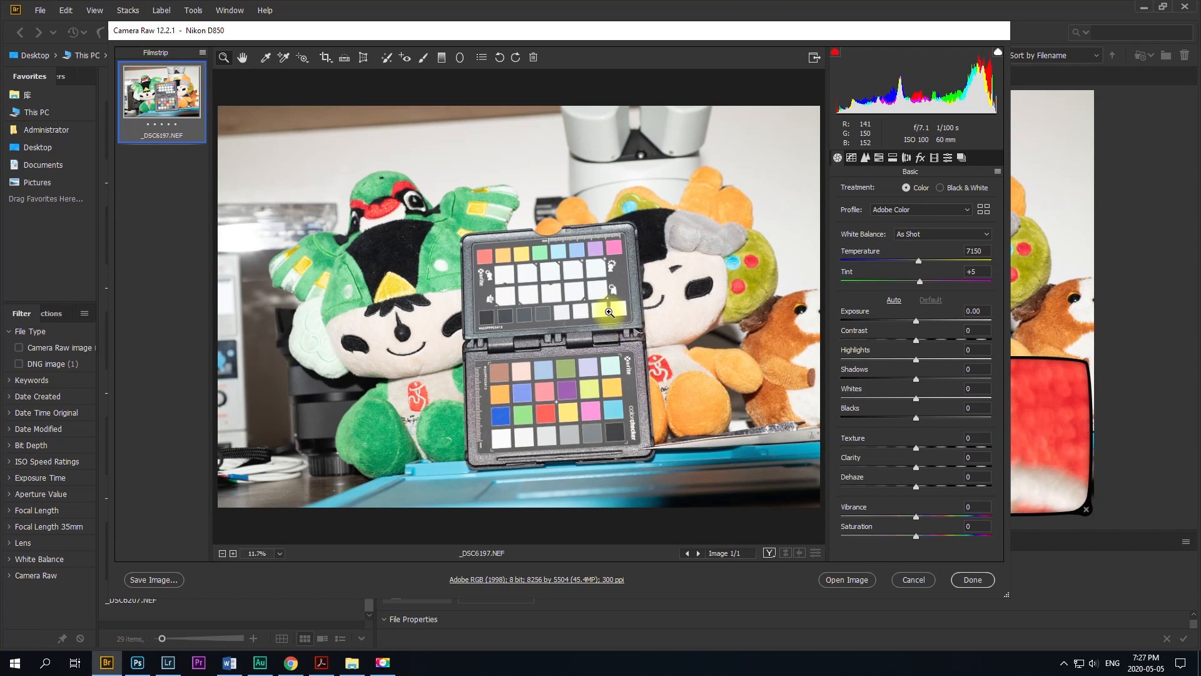
Browse the Profiles group, try oneflash20200504, and apply Nikon D850oneflashsb910 to the photo
{"action": "left_click", "coordinate": [984, 211]}
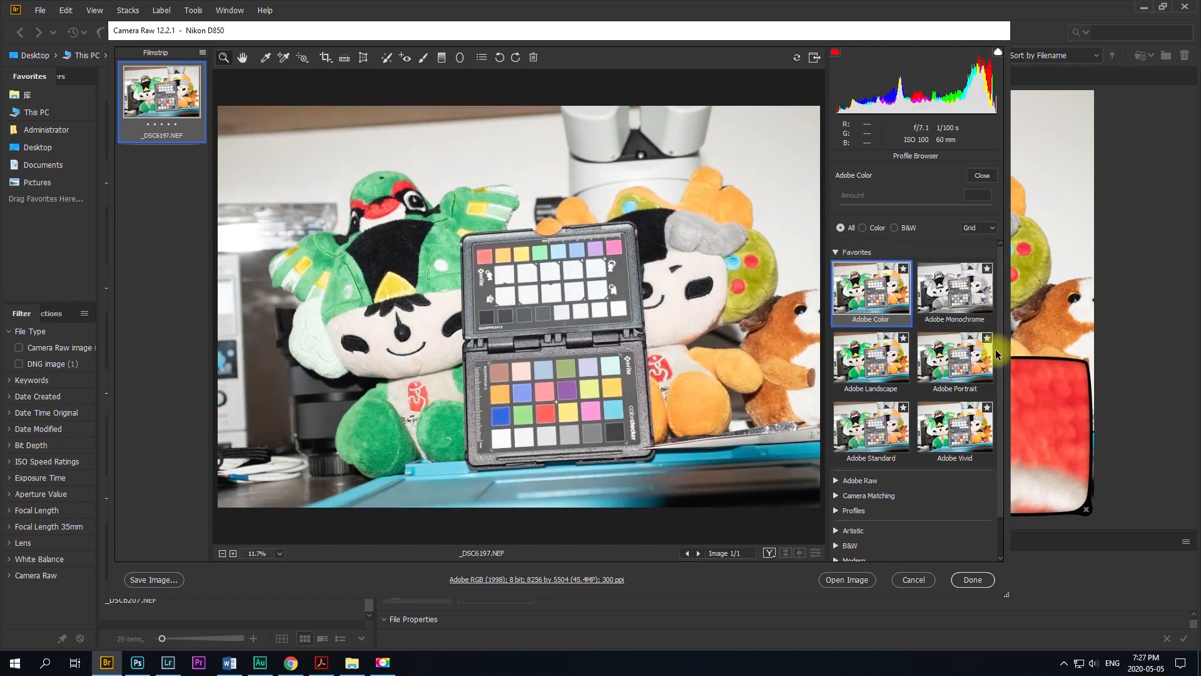
{"action": "scroll", "coordinate": [912, 445], "scroll_direction": "down", "scroll_amount": 1}
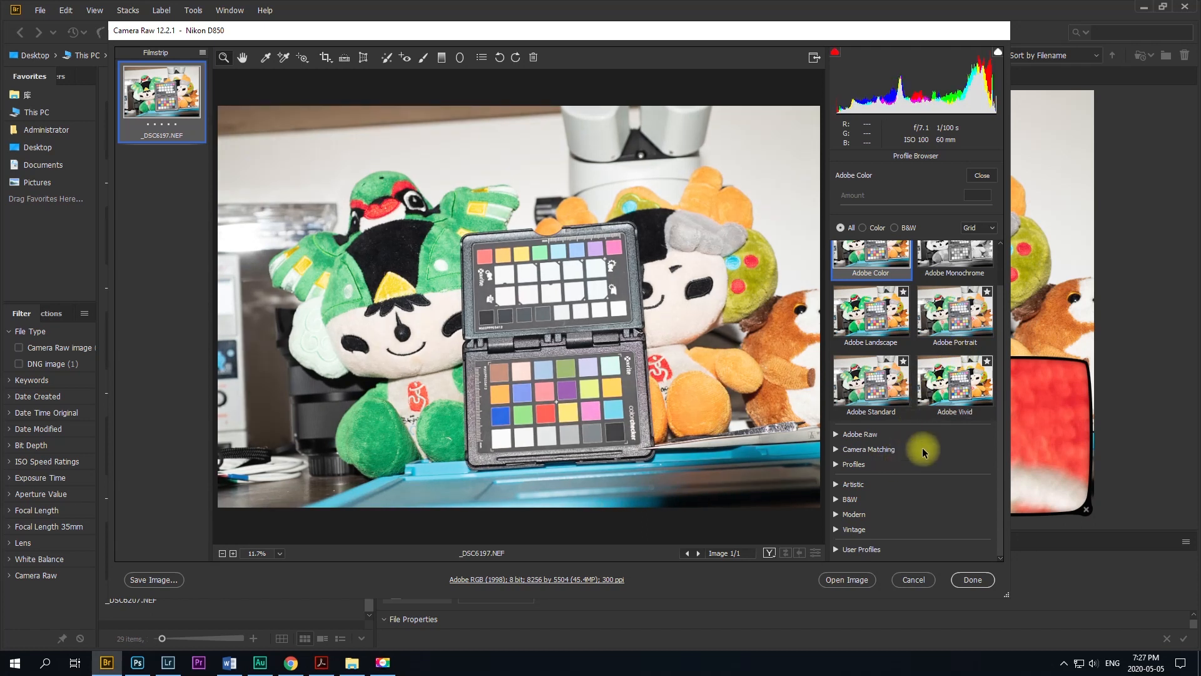
{"action": "left_click", "coordinate": [837, 465]}
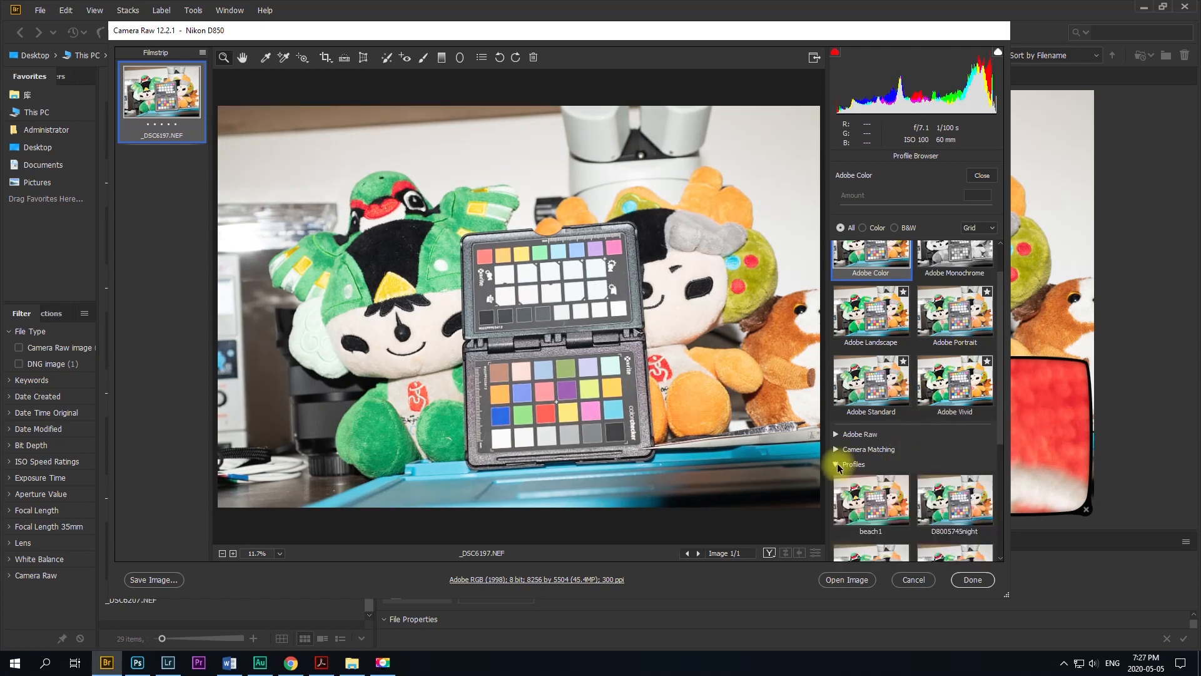
{"action": "scroll", "coordinate": [1003, 387], "scroll_direction": "down", "scroll_amount": 1}
{"action": "scroll", "coordinate": [1002, 384], "scroll_direction": "down", "scroll_amount": 3}
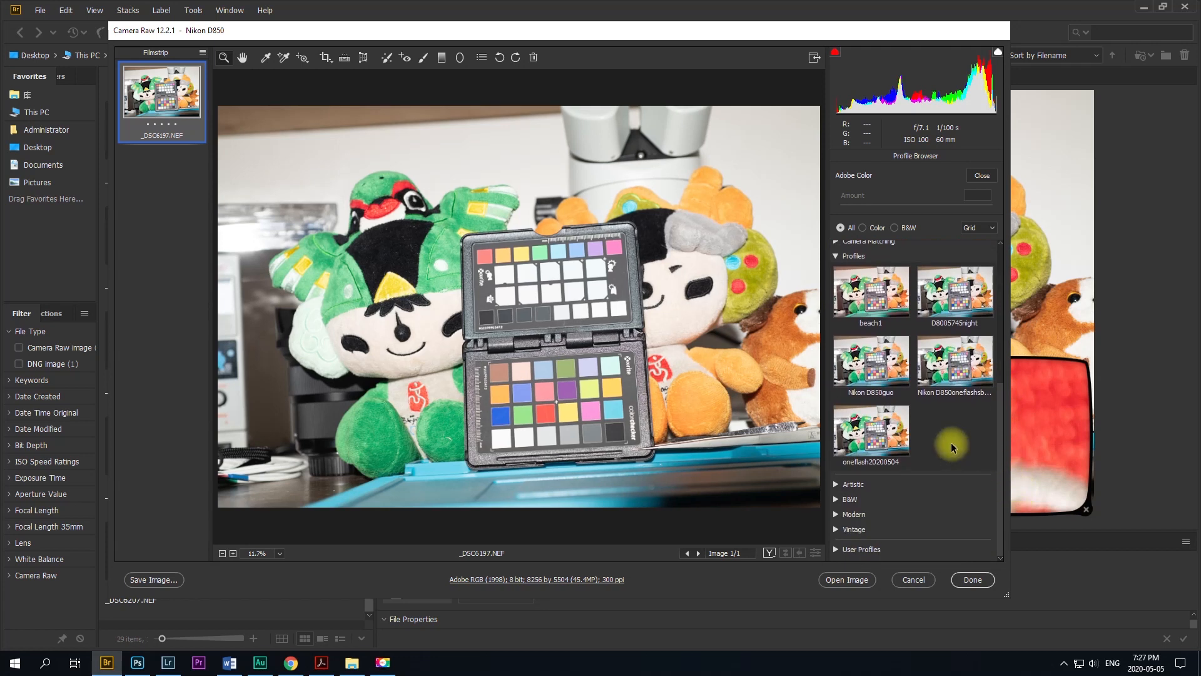
{"action": "left_click", "coordinate": [888, 431]}
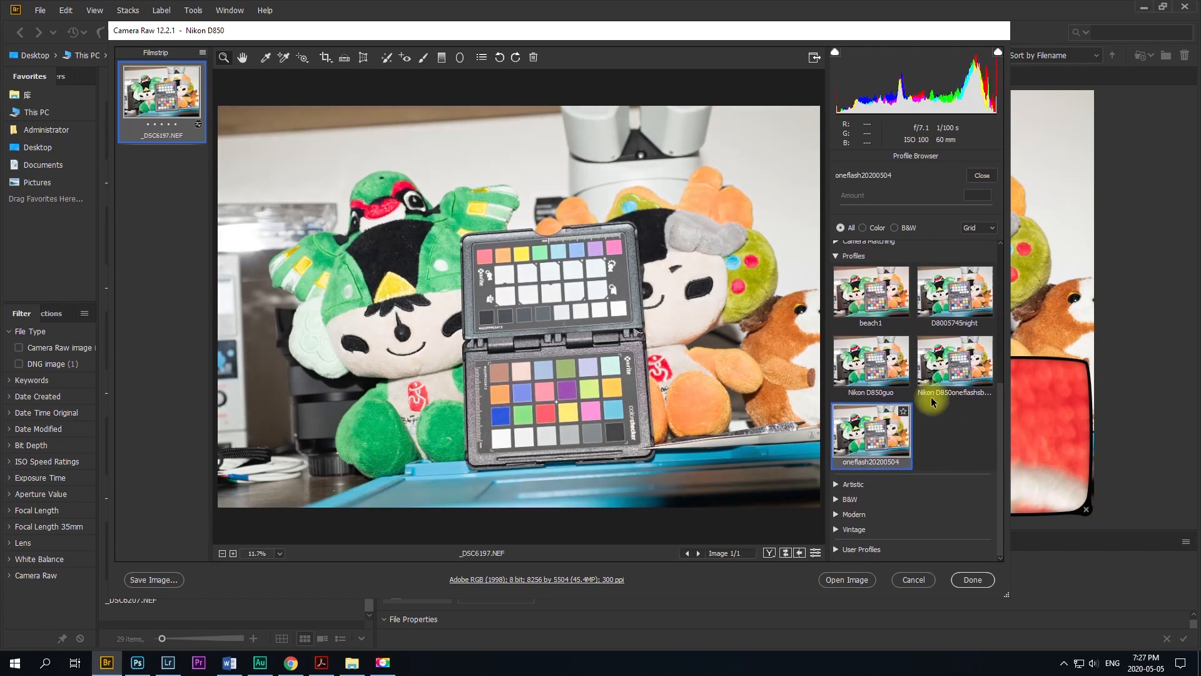
{"action": "left_click", "coordinate": [944, 366]}
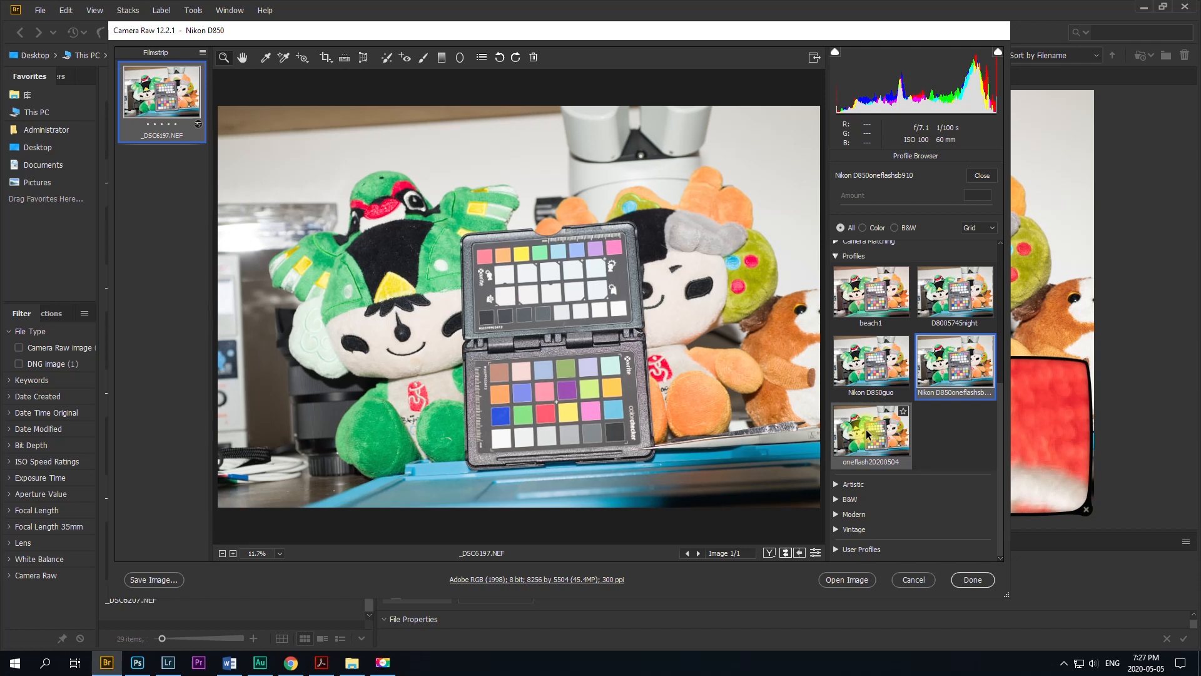
{"action": "left_click", "coordinate": [981, 176]}
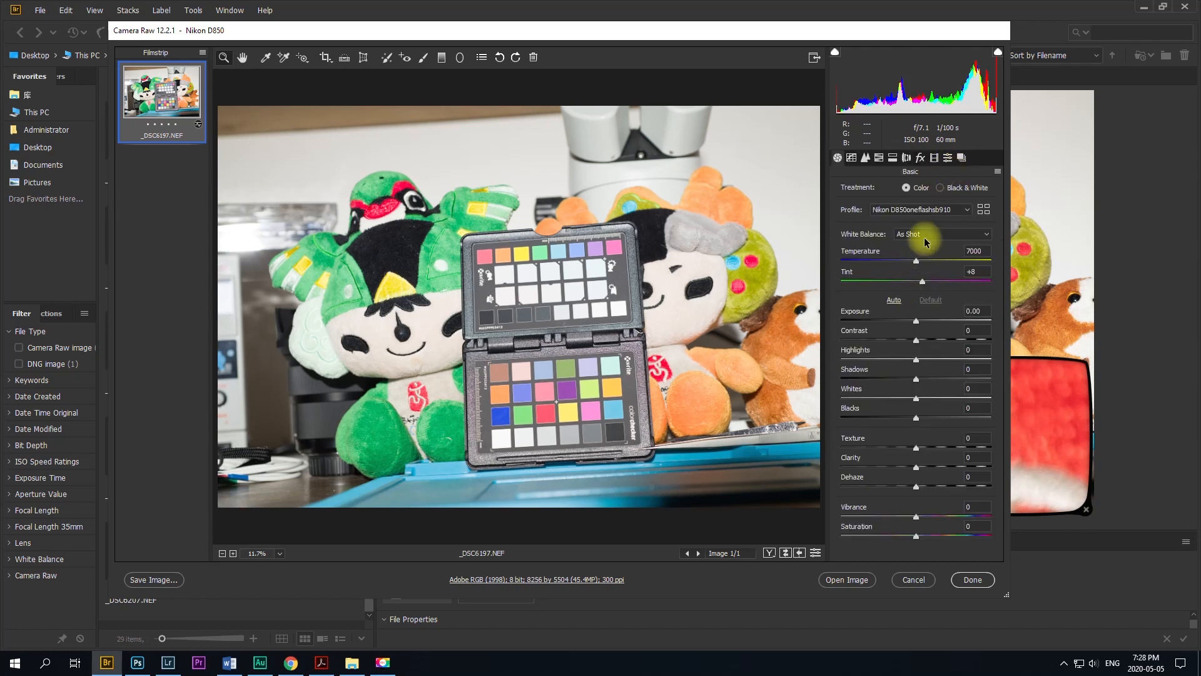
Reopen the profile browser to review the custom profiles in the Profiles group, and close it
{"action": "left_click", "coordinate": [966, 211]}
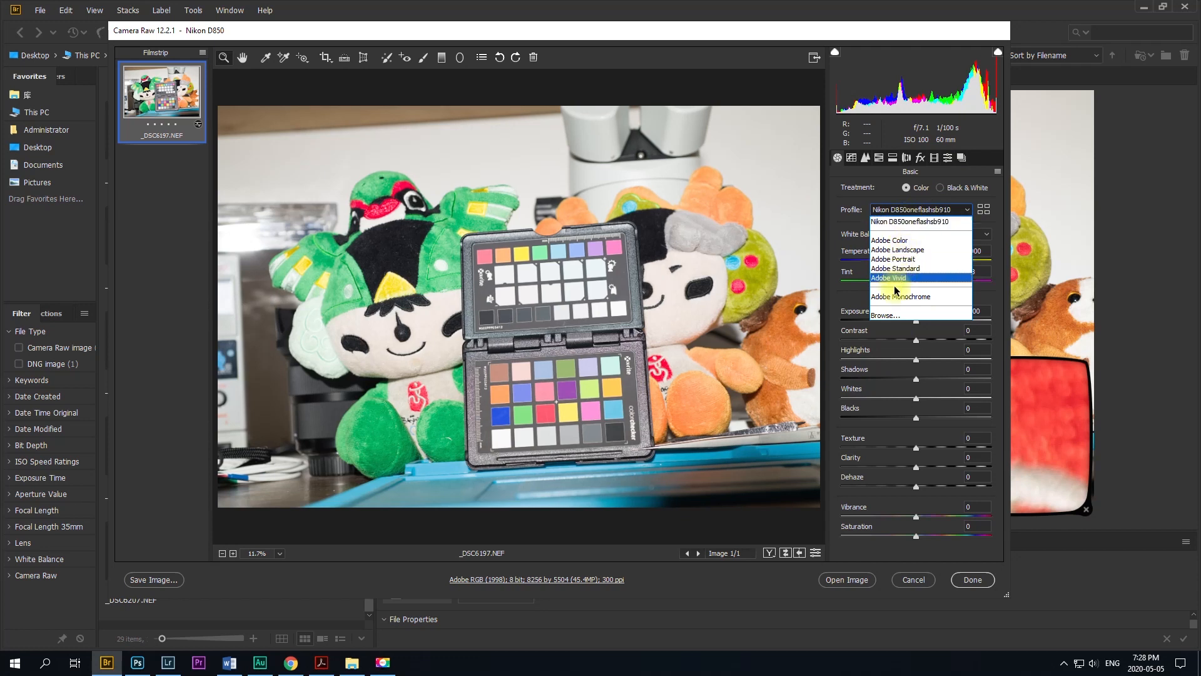
{"action": "left_click", "coordinate": [891, 316]}
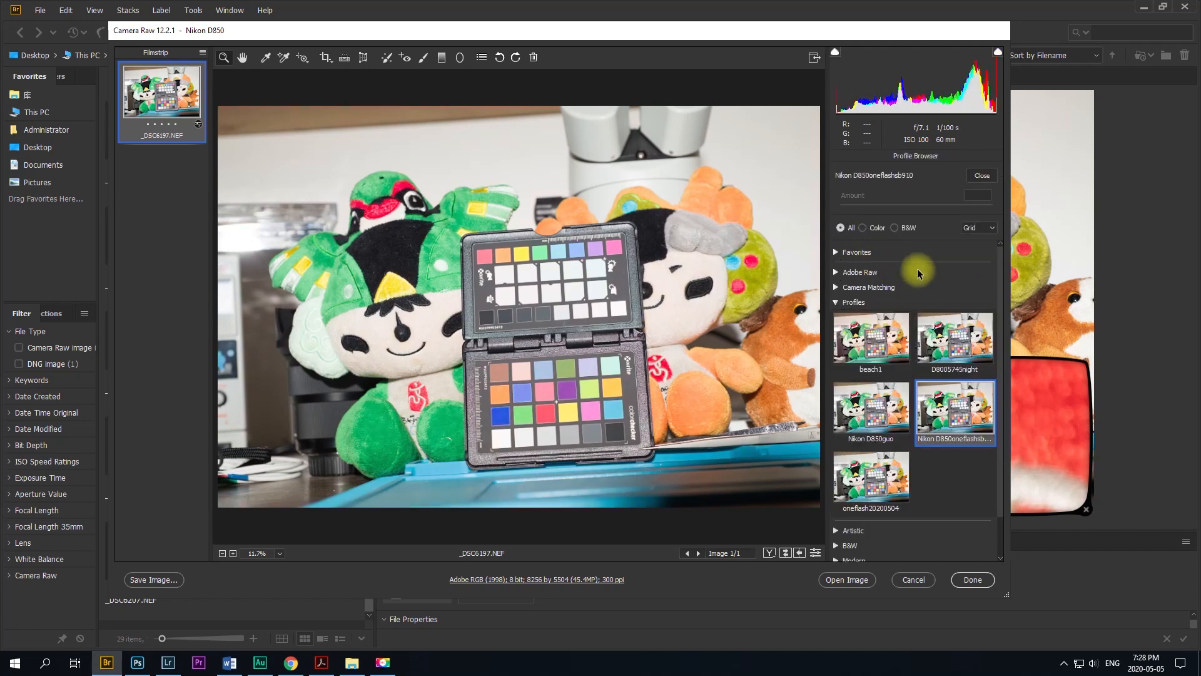
{"action": "left_click_drag", "start_coordinate": [1000, 264], "coordinate": [1000, 295]}
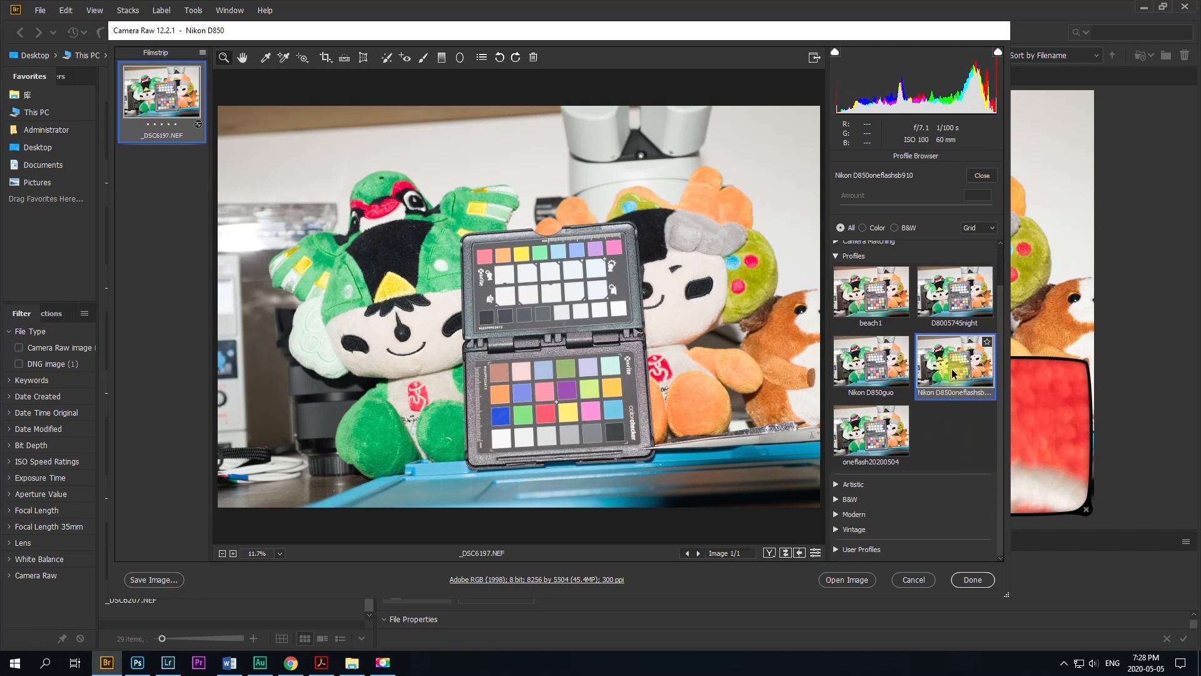
{"action": "left_click", "coordinate": [982, 176]}
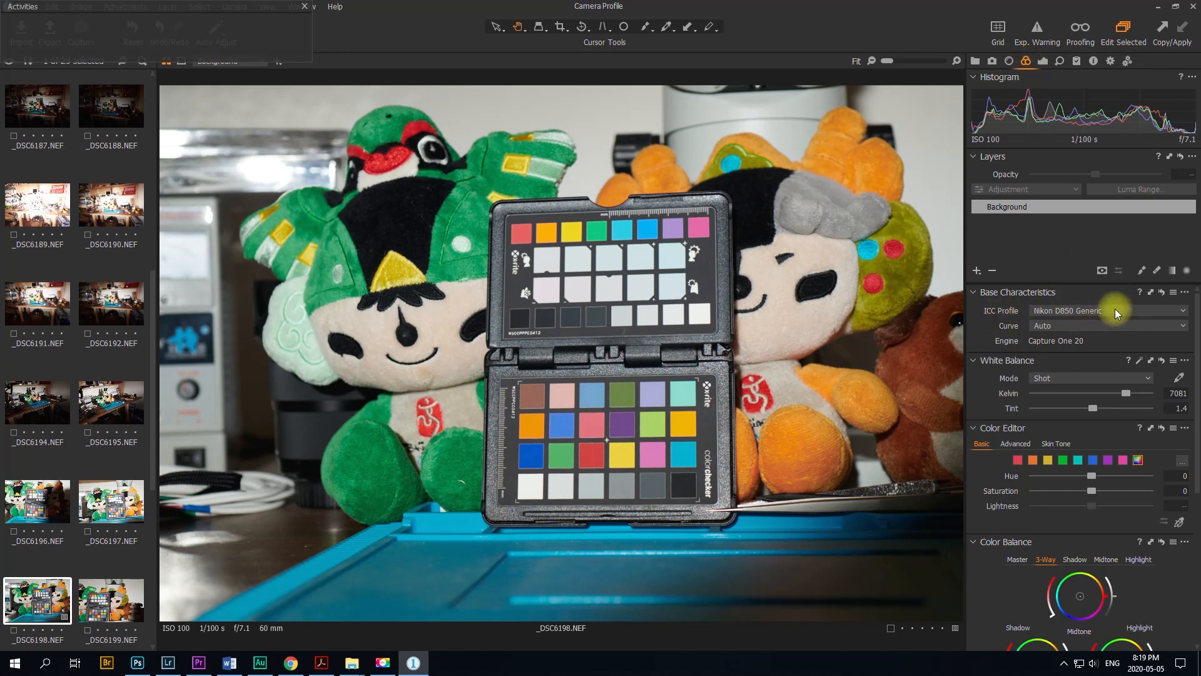
Set the ICC profile of _DSC6198.NEF to No color correction and its curve to Linear Response
{"action": "left_click", "coordinate": [1182, 310]}
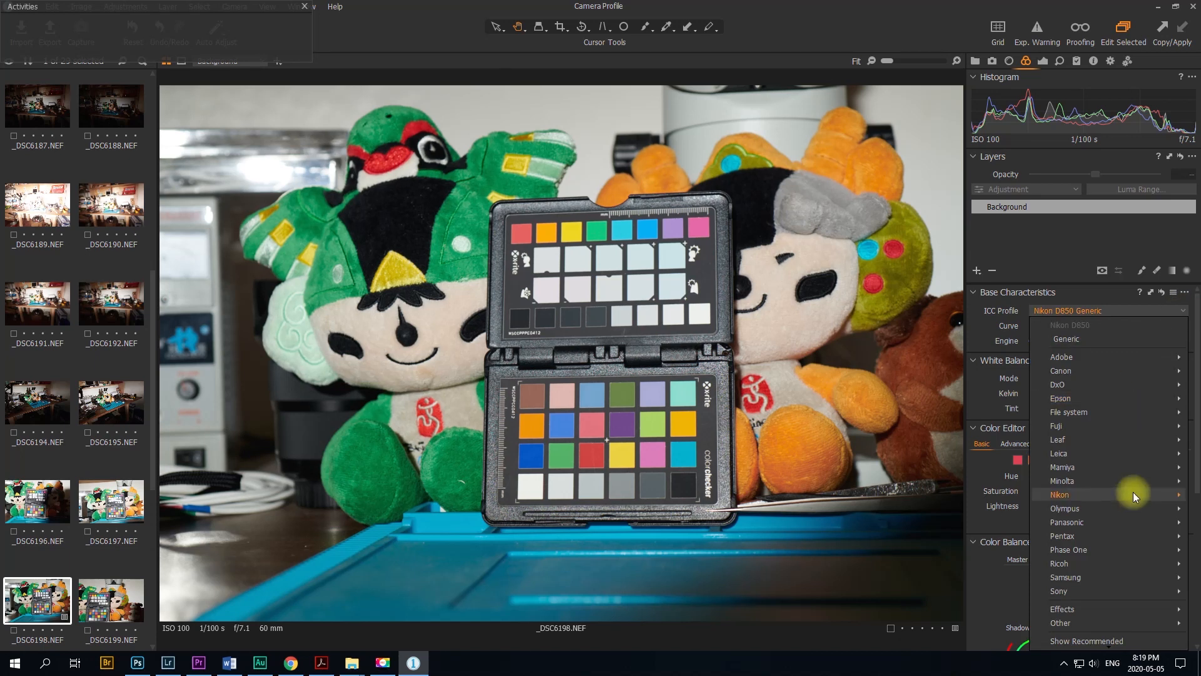
{"action": "mouse_move", "coordinate": [1060, 607]}
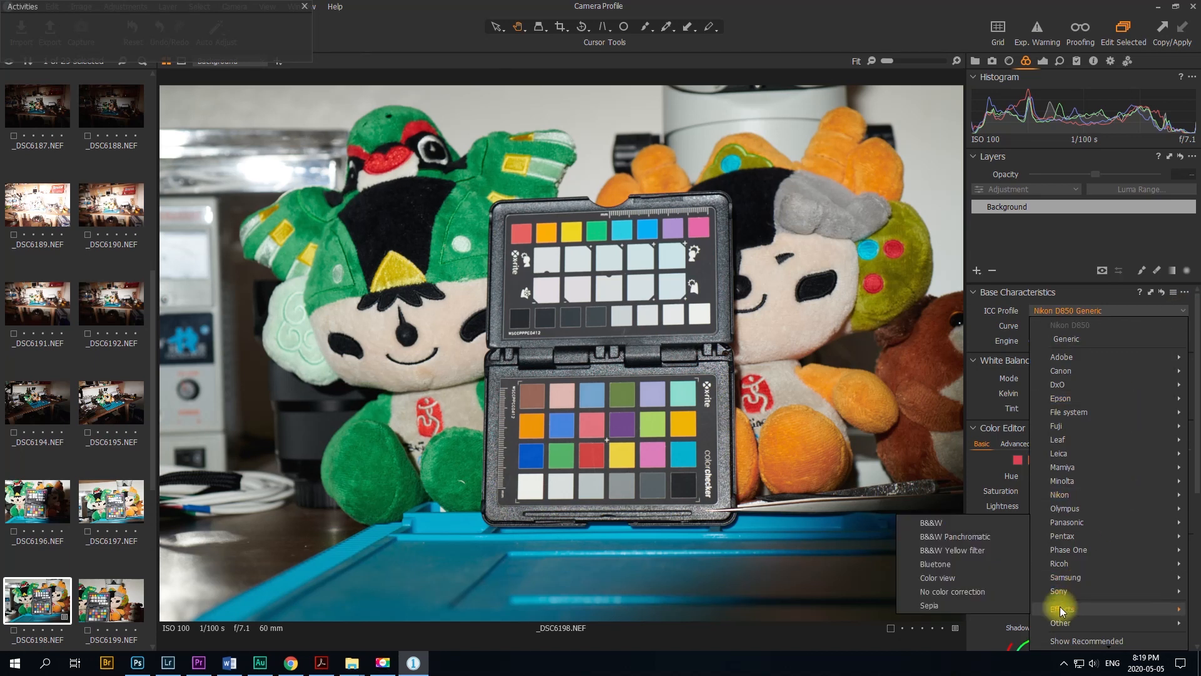
{"action": "left_click", "coordinate": [962, 592]}
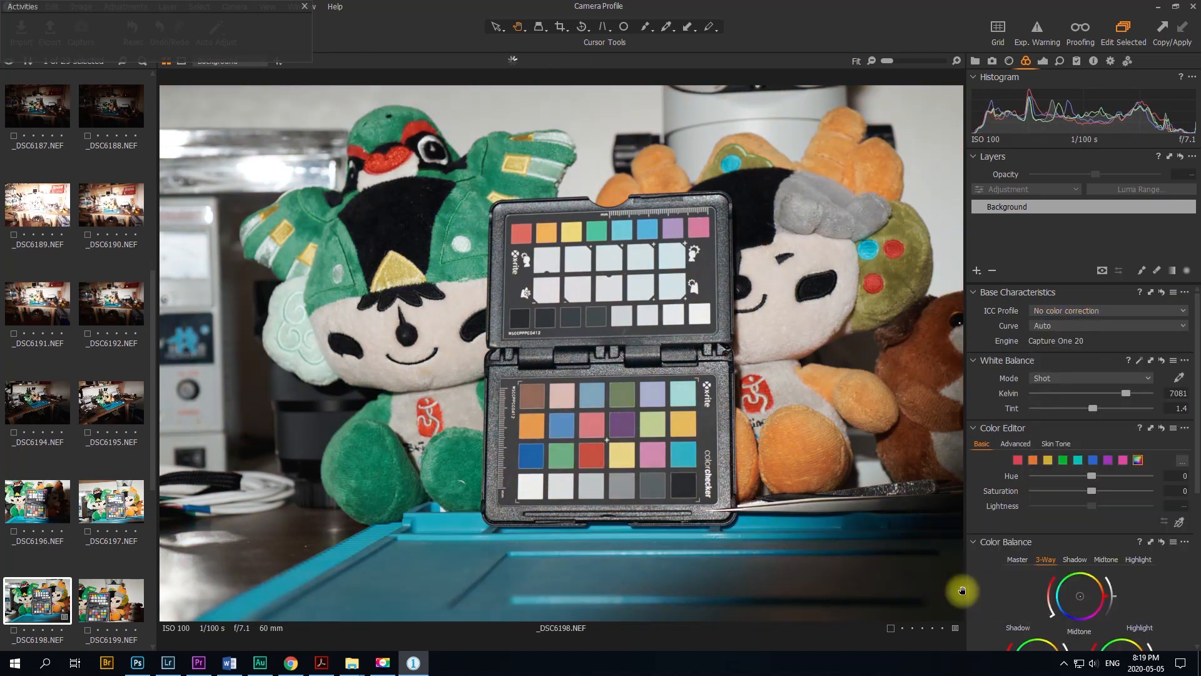
{"action": "left_click", "coordinate": [1054, 326]}
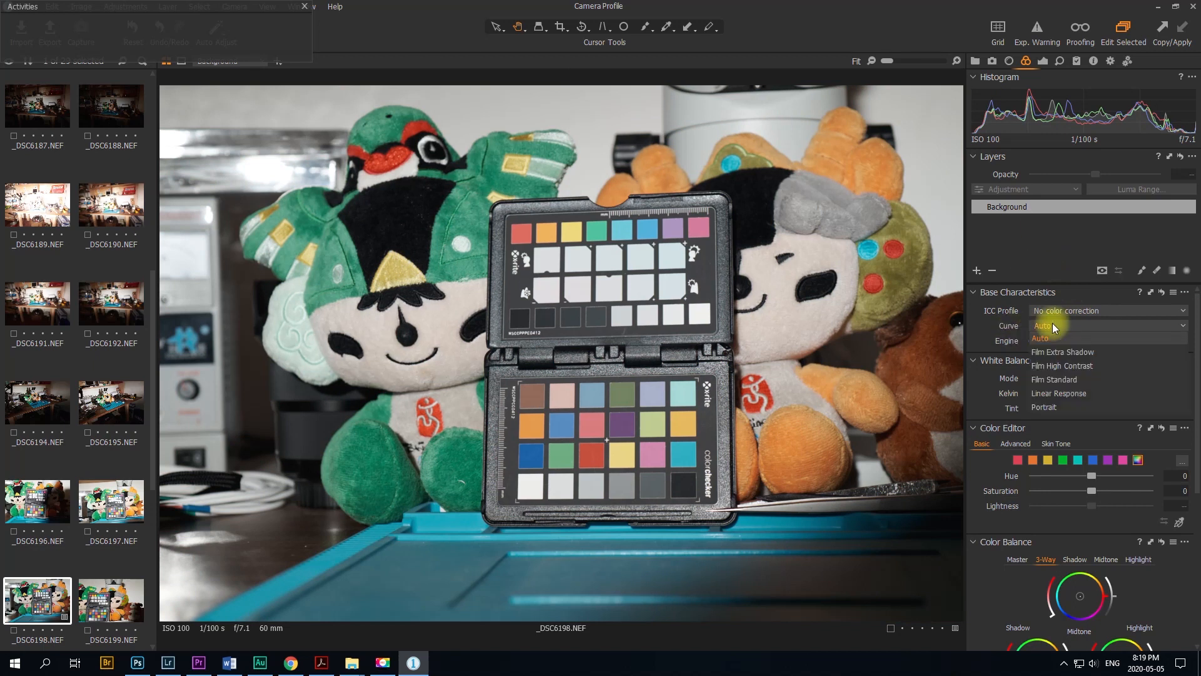
{"action": "left_click", "coordinate": [1049, 392]}
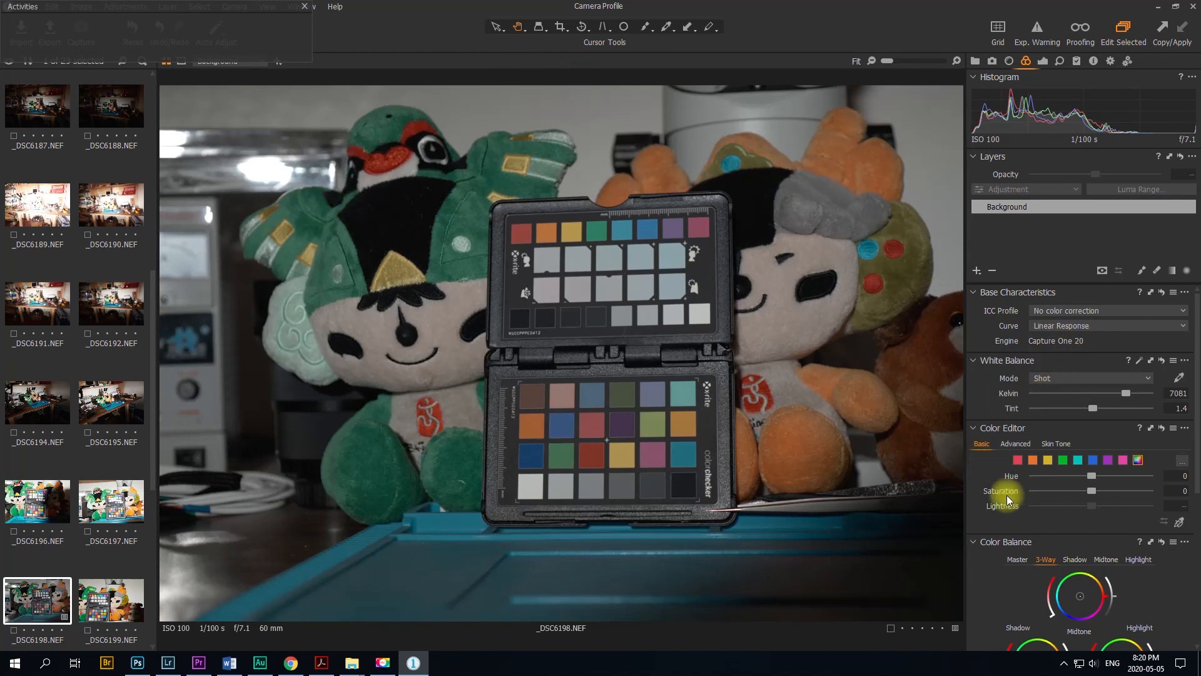
Export the _DSC6198.NEF variant to the Desktop as an uncompressed 8-bit TIFF with Embed Camera Profile, appending forprofile to the image name
{"action": "left_click", "coordinate": [28, 6]}
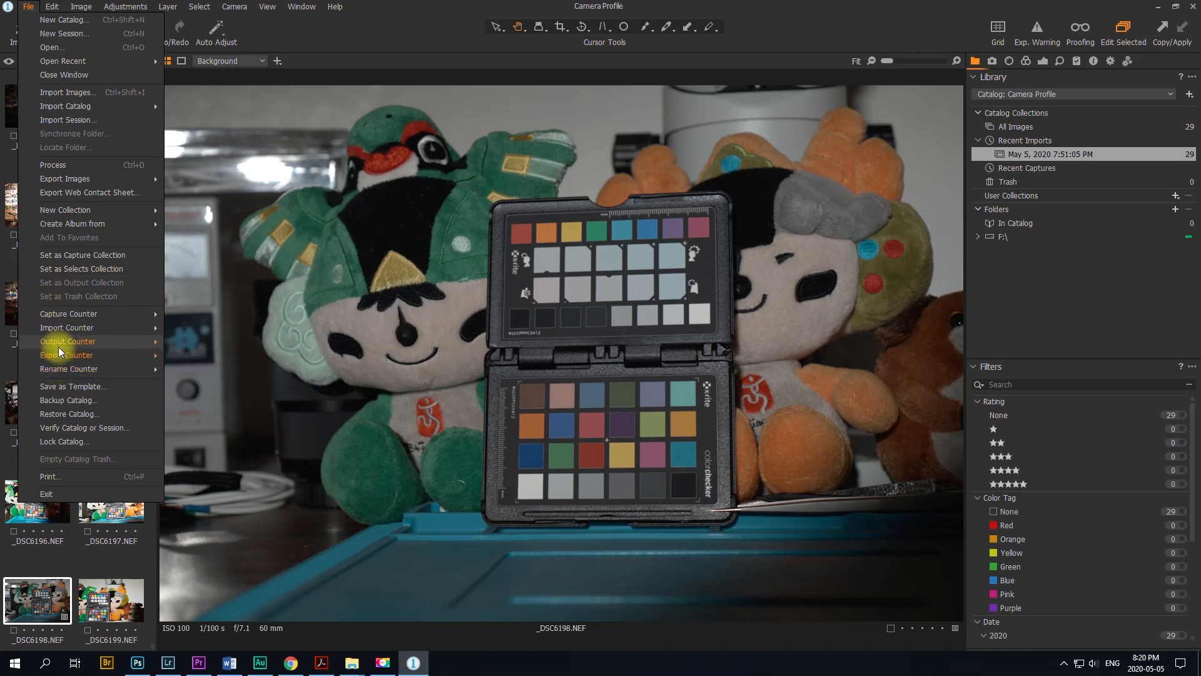
{"action": "mouse_move", "coordinate": [72, 179]}
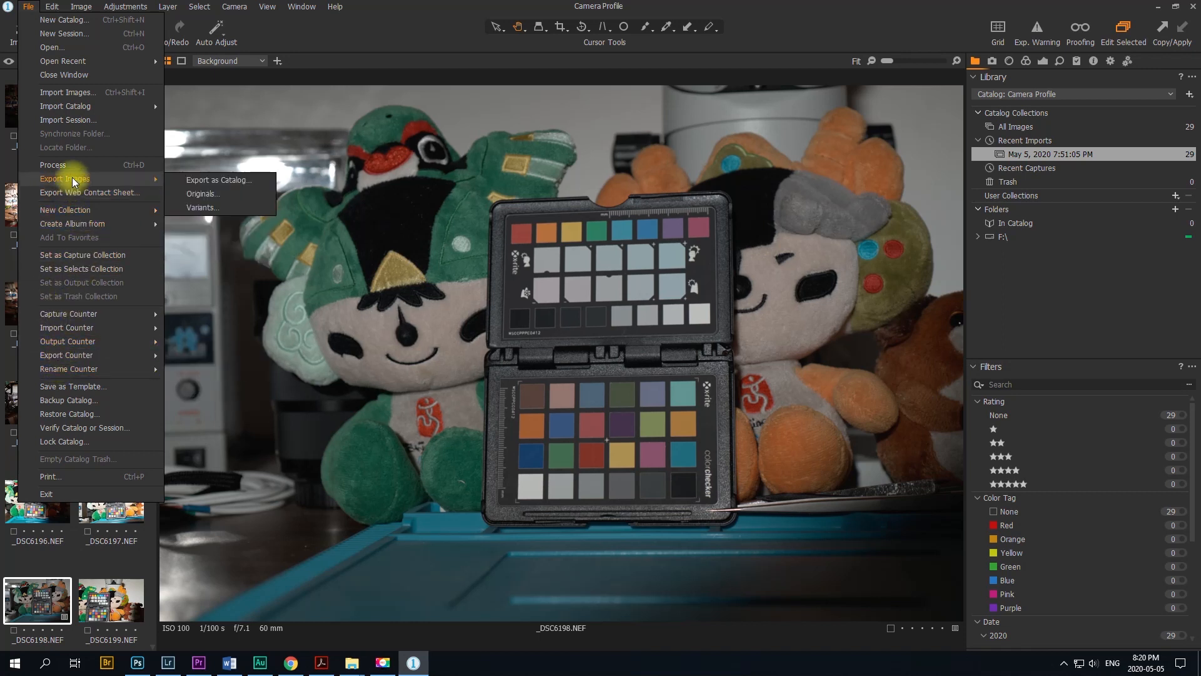
{"action": "left_click", "coordinate": [204, 208]}
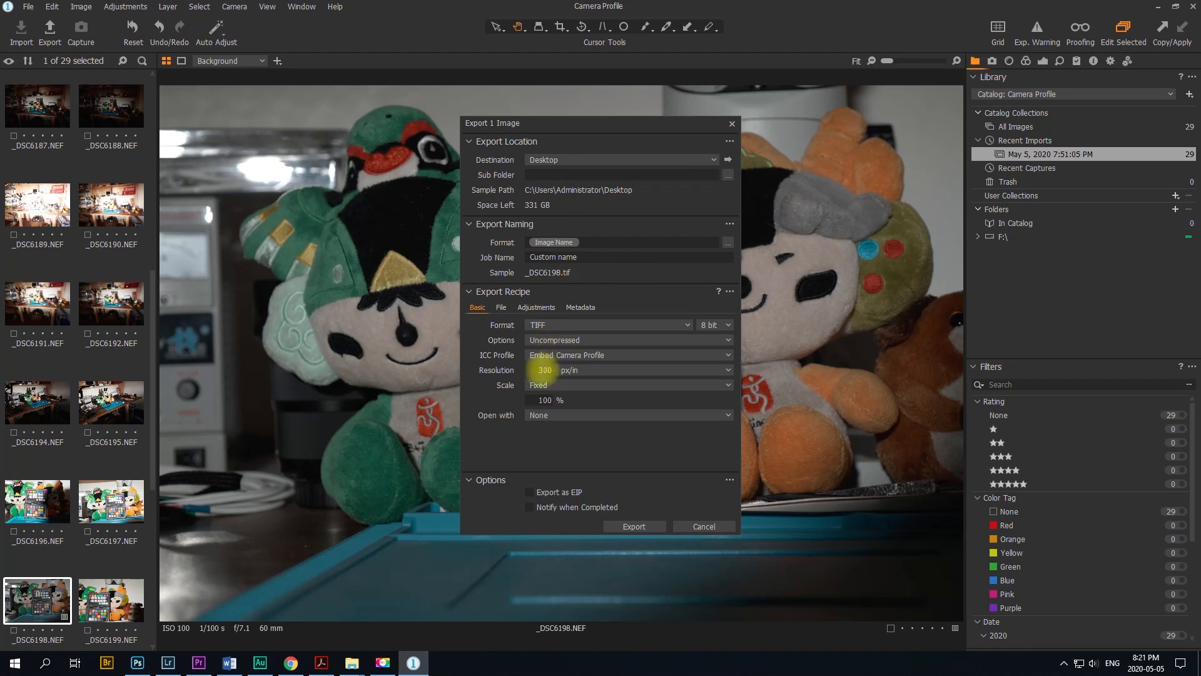
{"action": "left_click", "coordinate": [572, 359]}
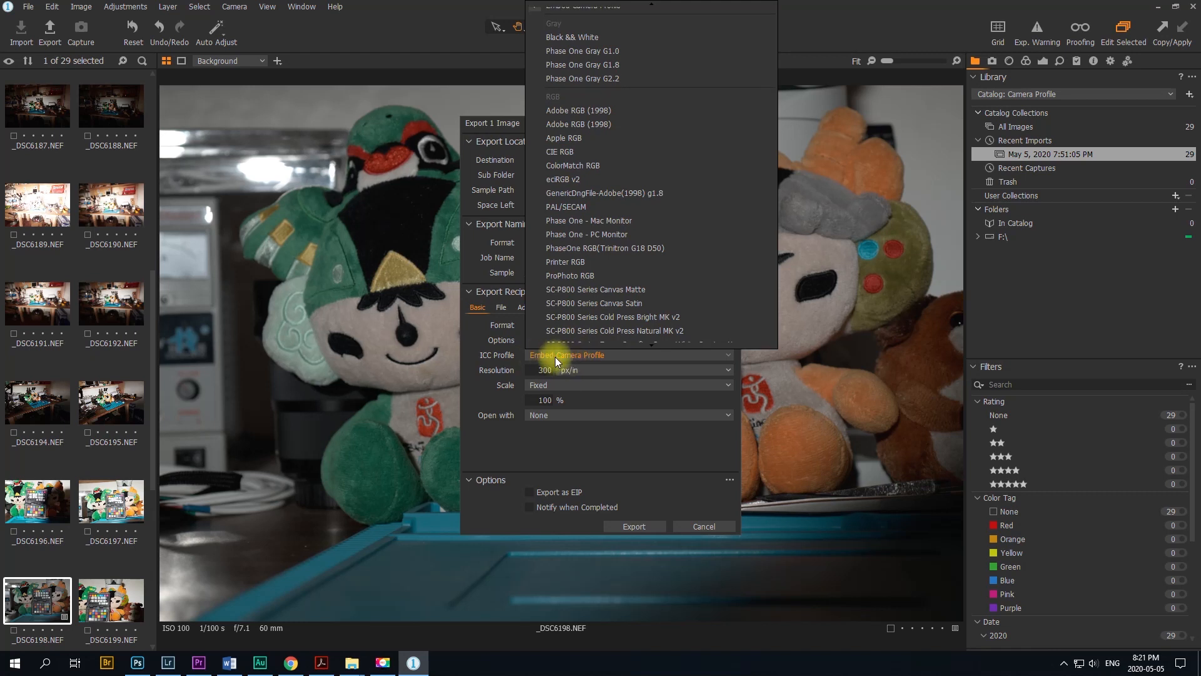
{"action": "left_click", "coordinate": [581, 355]}
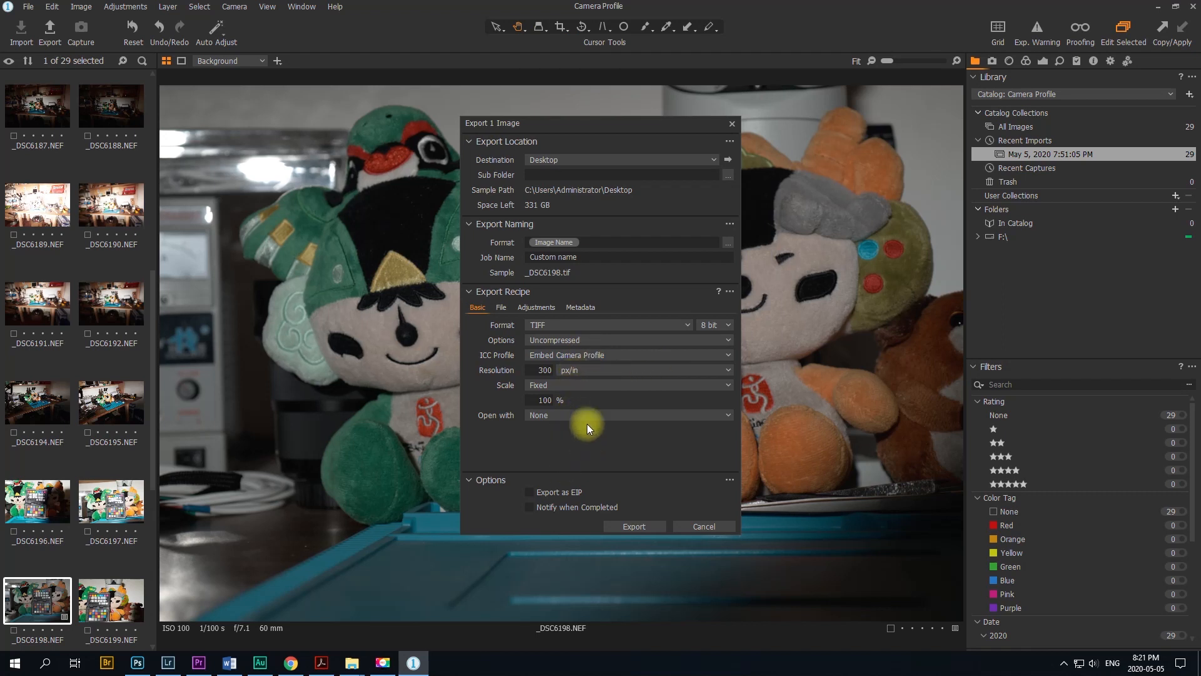
{"action": "left_click", "coordinate": [592, 242]}
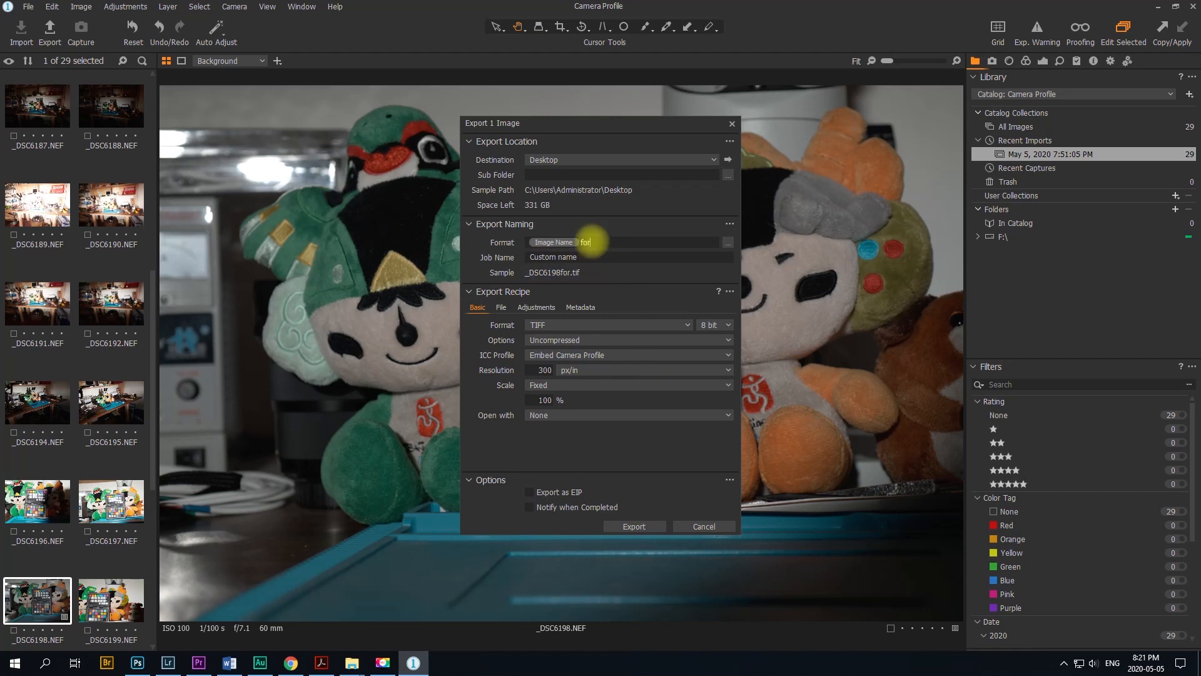
{"action": "type", "text": "forprofile"}
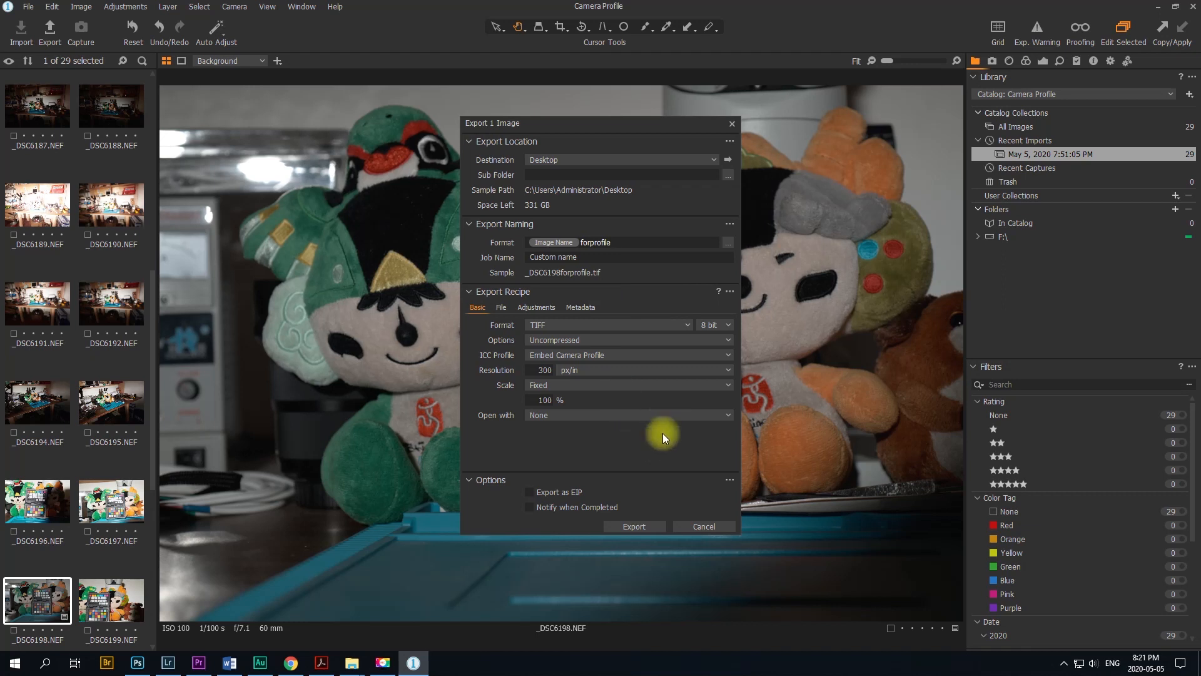
{"action": "left_click", "coordinate": [637, 524]}
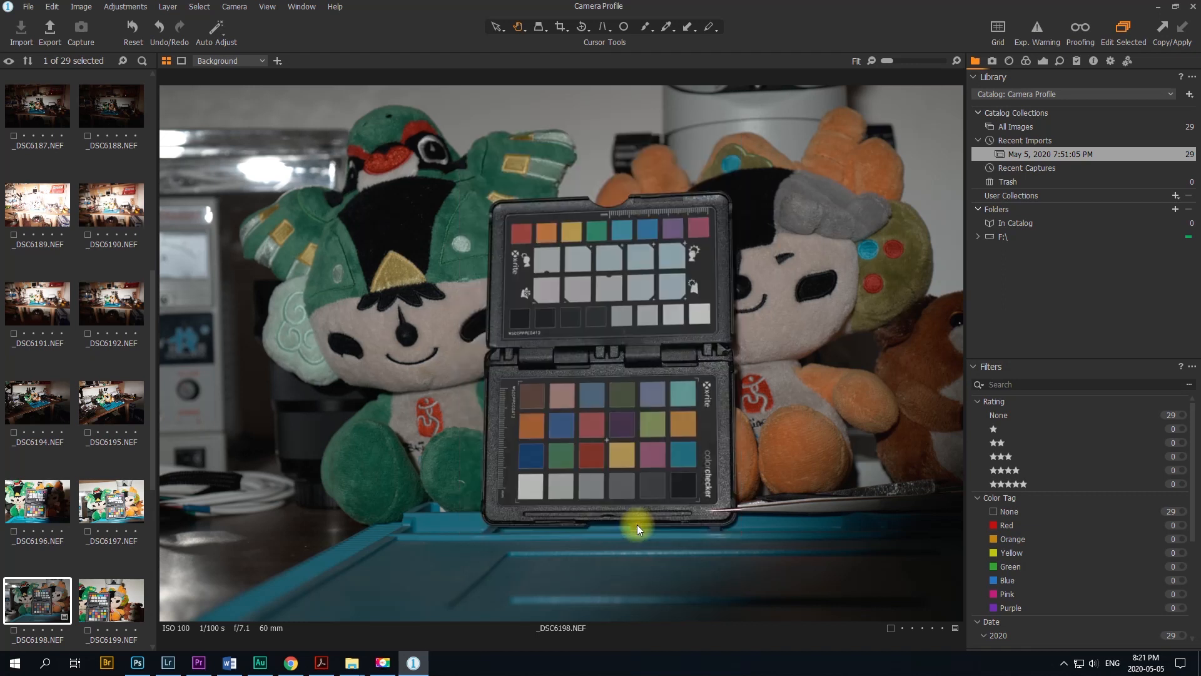
Launch ColorChecker Camera Calibration from the desktop, dismiss the display calibration notice, and set it to ICC-TIFF mode
{"action": "key", "text": "super+d"}
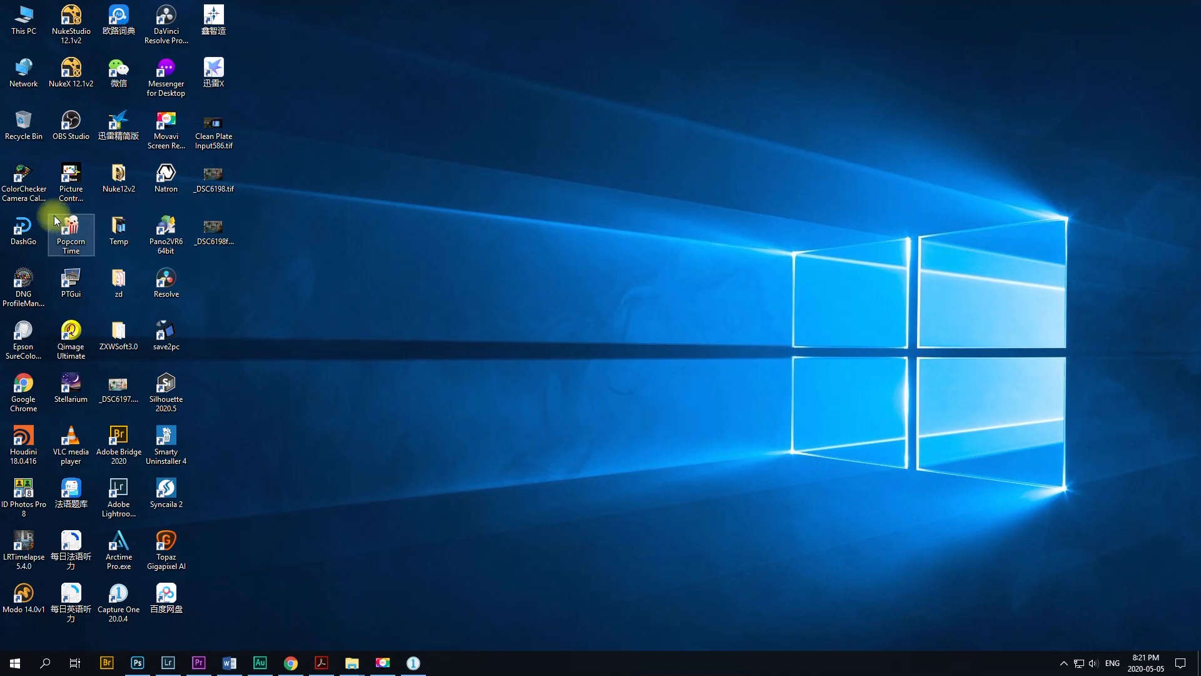
{"action": "left_click", "coordinate": [36, 207]}
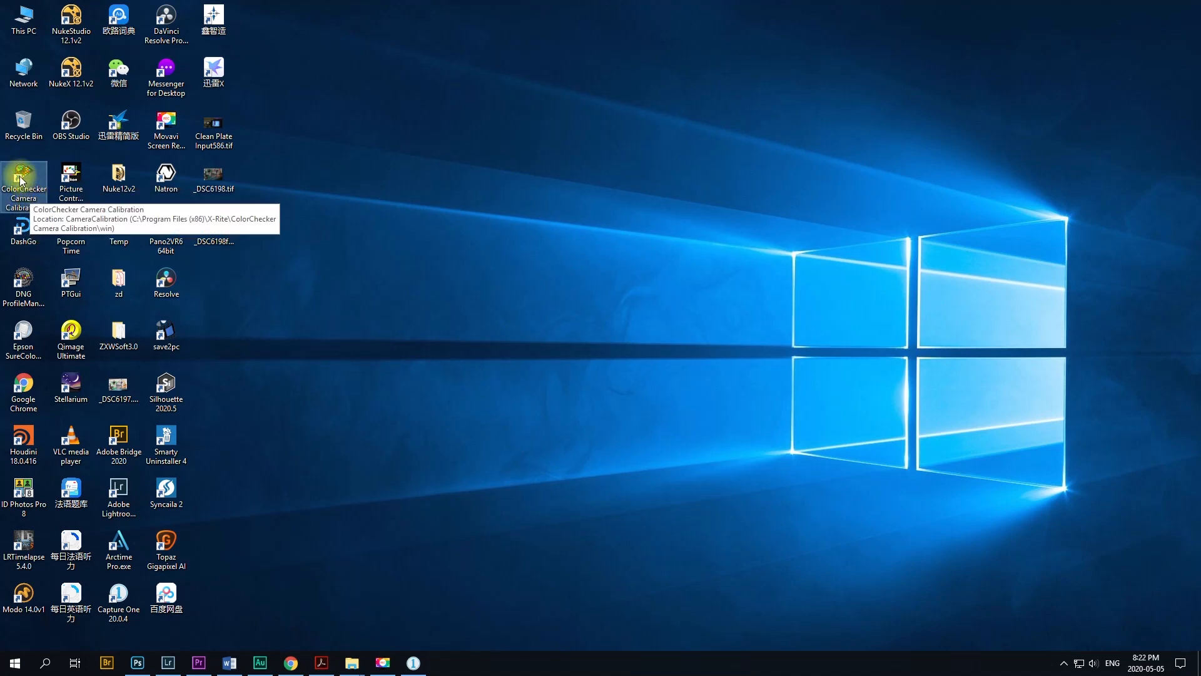
{"action": "double_click", "coordinate": [20, 181]}
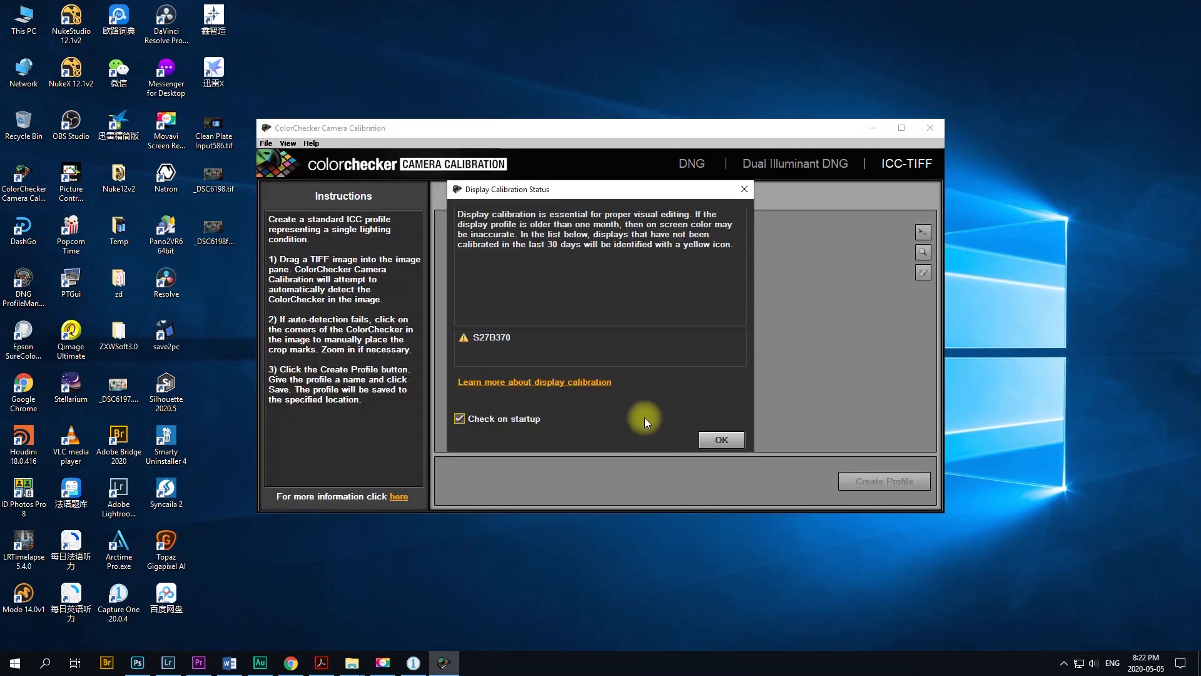
{"action": "left_click", "coordinate": [720, 439]}
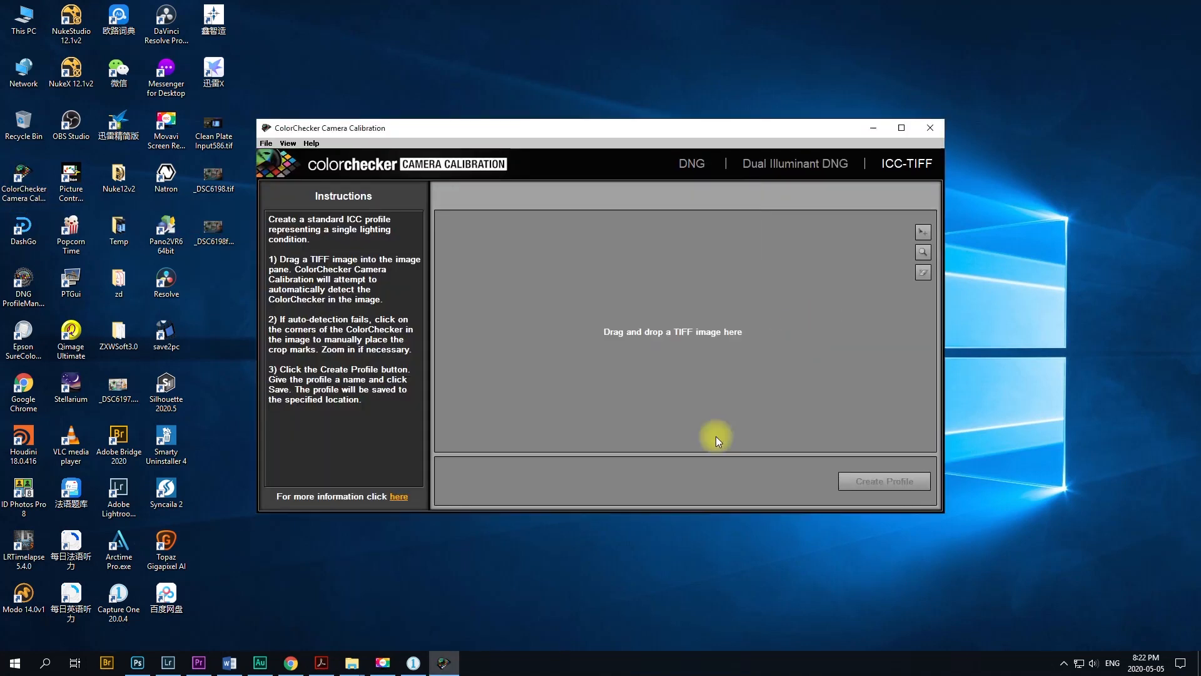
{"action": "left_click", "coordinate": [689, 163]}
{"action": "left_click_drag", "start_coordinate": [718, 129], "coordinate": [711, 103]}
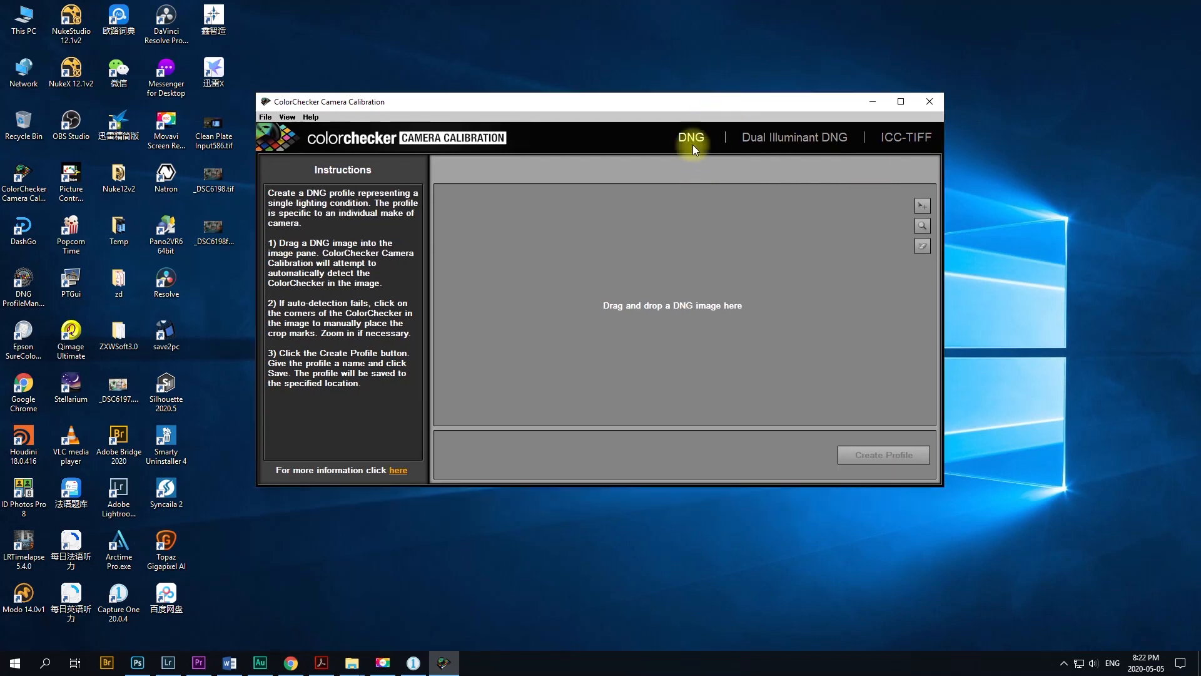
{"action": "left_click", "coordinate": [903, 139]}
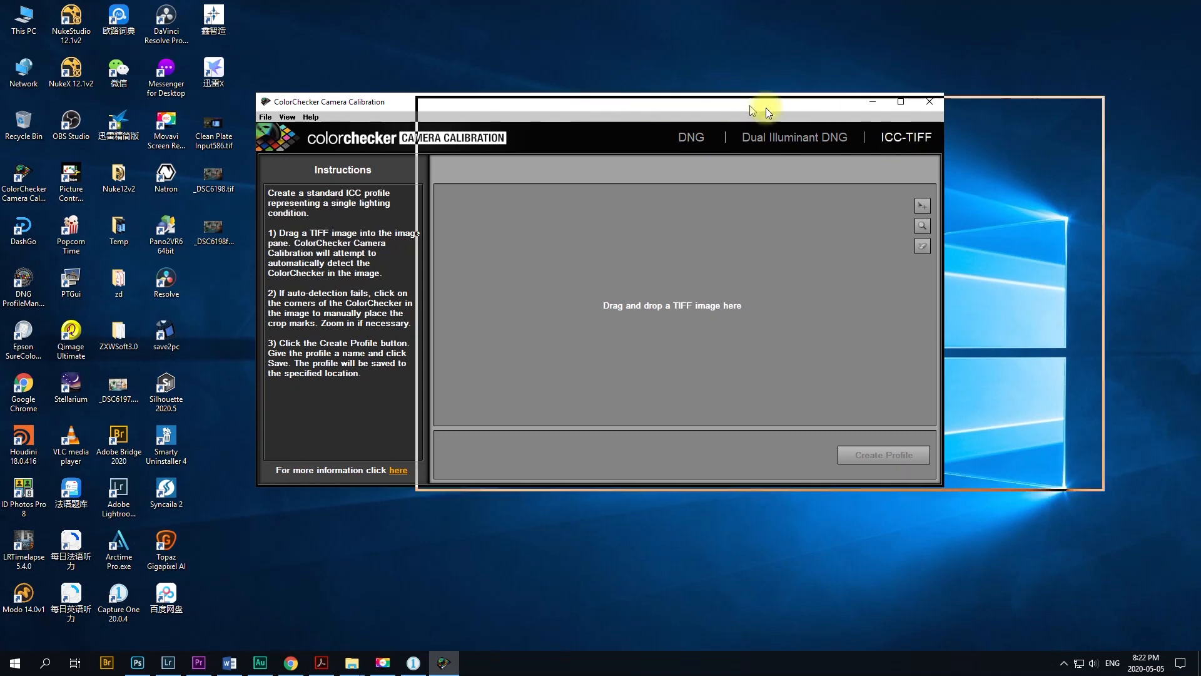
{"action": "left_click_drag", "start_coordinate": [765, 108], "coordinate": [943, 114]}
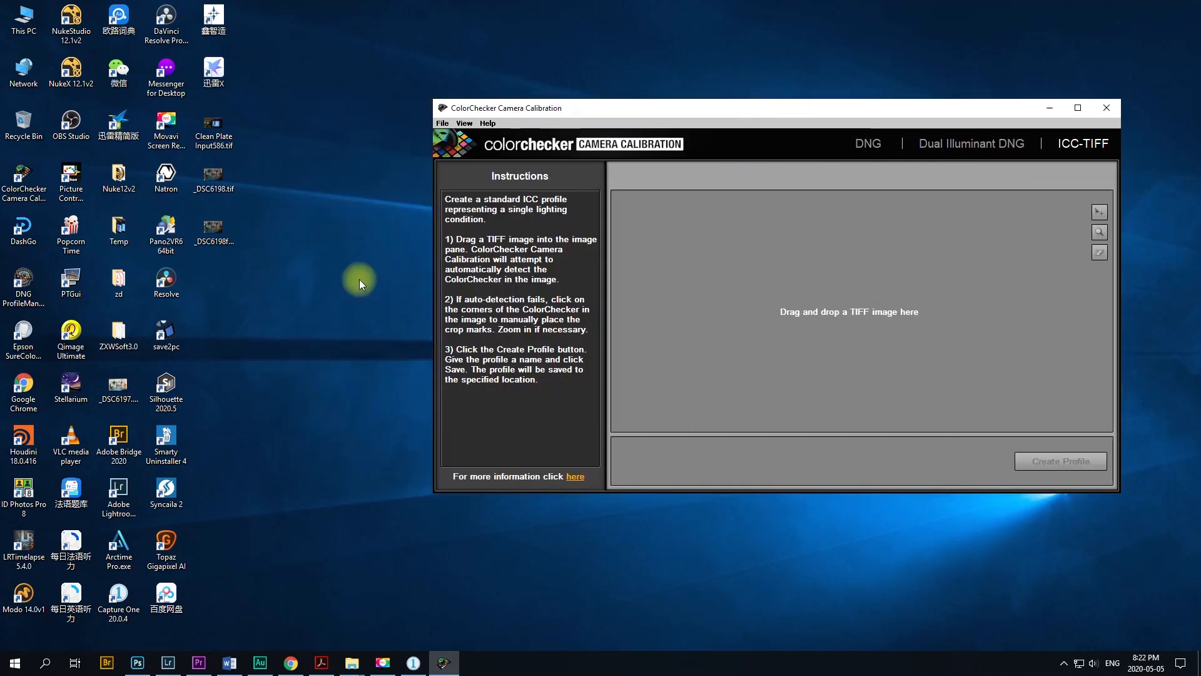
Load the exported _DSC6198forprofile.tif from the desktop into the calibration image pane
{"action": "left_click", "coordinate": [220, 229]}
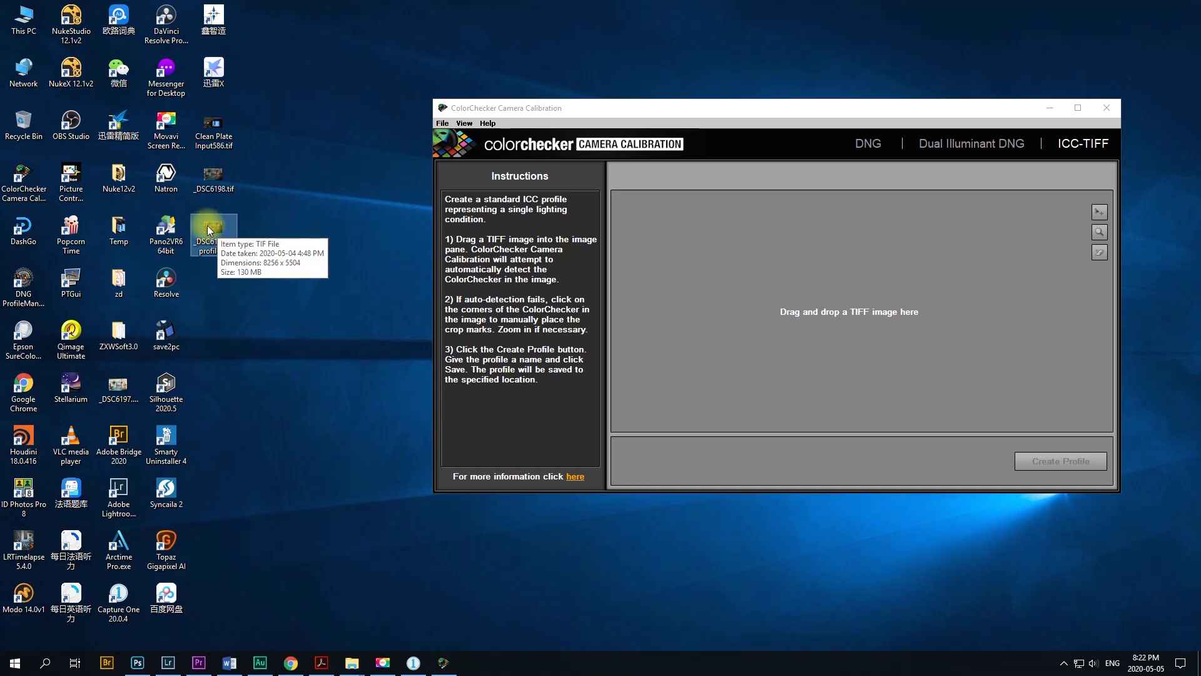
{"action": "left_click_drag", "start_coordinate": [208, 227], "coordinate": [842, 282]}
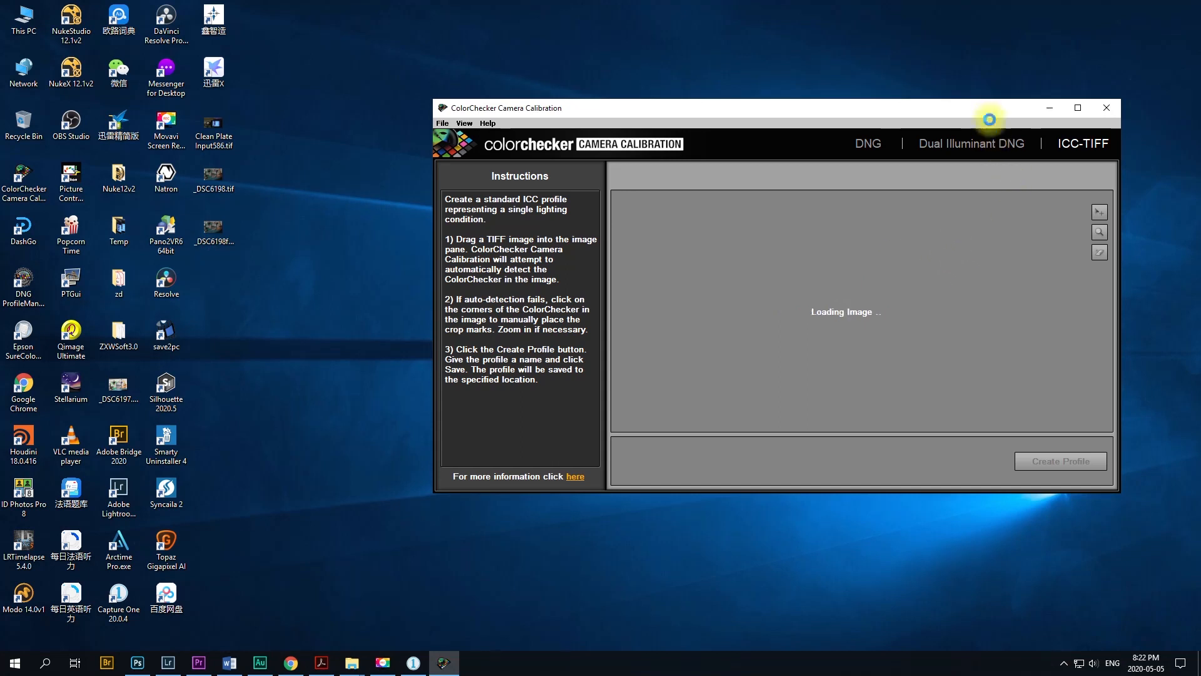
{"action": "left_click_drag", "start_coordinate": [989, 110], "coordinate": [796, 103]}
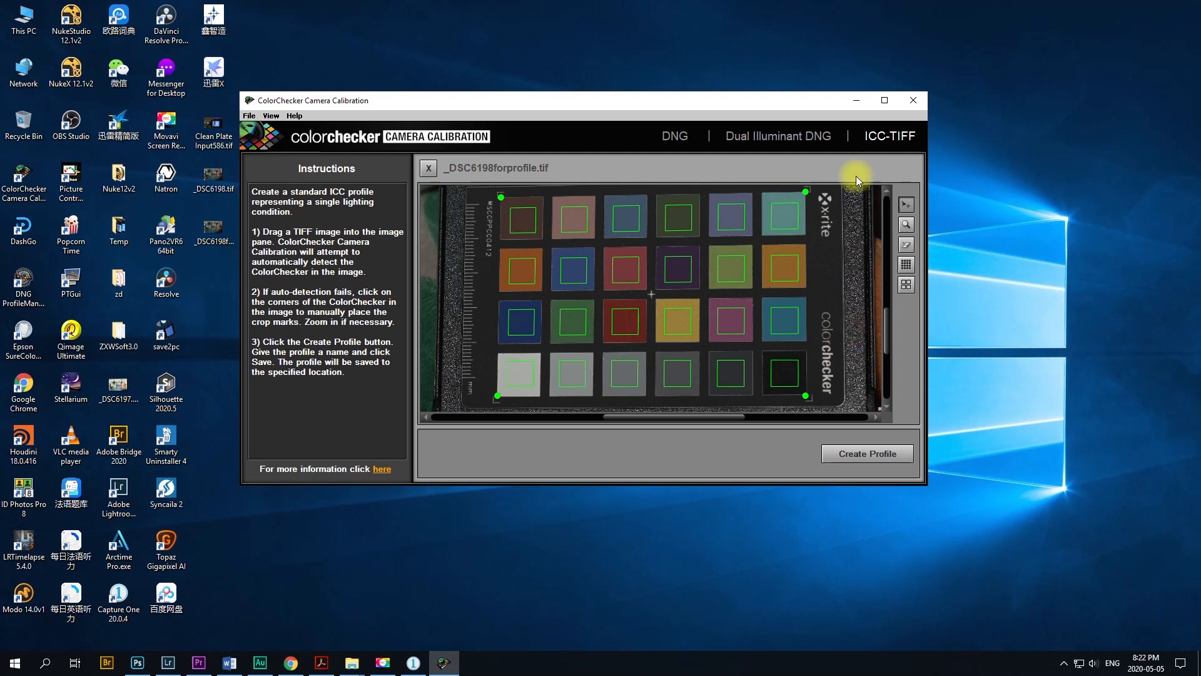
Create an ICC profile from the detected ColorChecker patches and save it in the color folder as NIKON D85020200505.icm
{"action": "left_click_drag", "start_coordinate": [812, 92], "coordinate": [847, 73]}
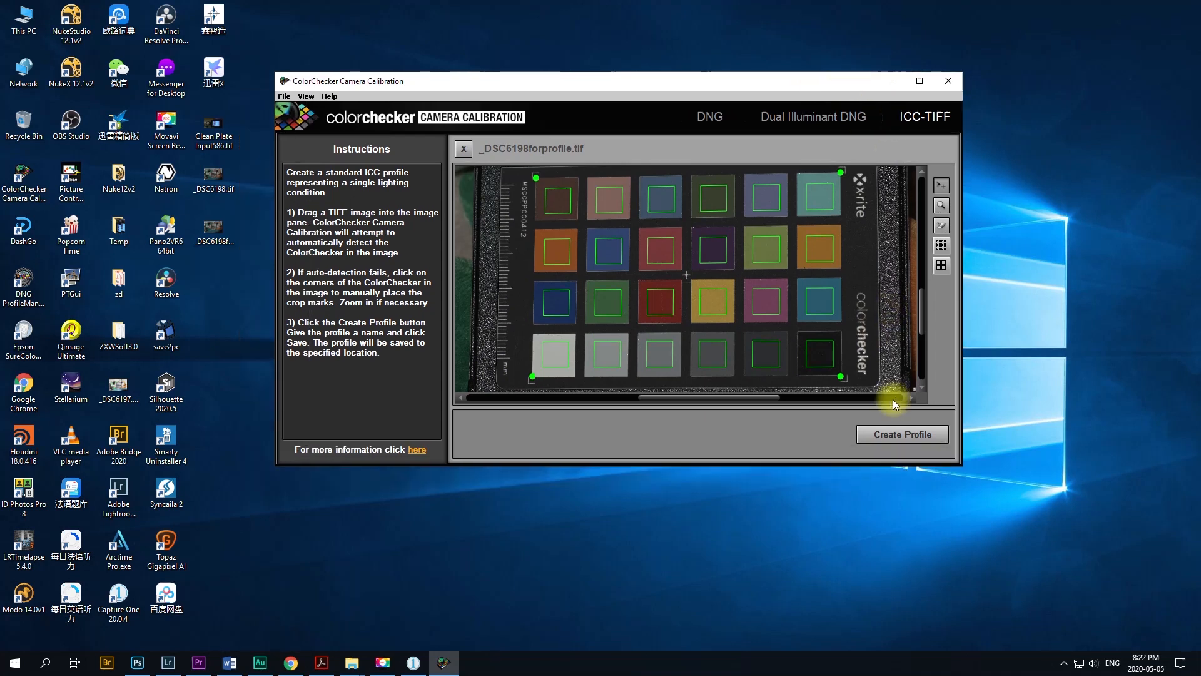
{"action": "left_click", "coordinate": [905, 438]}
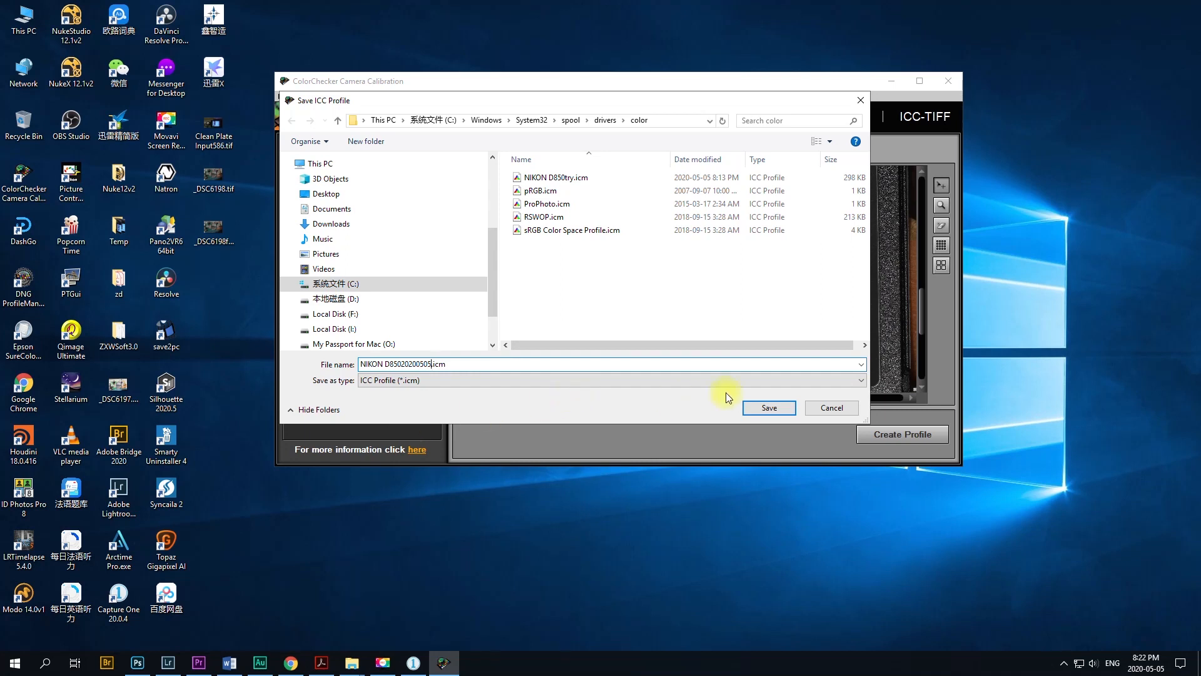
{"action": "left_click", "coordinate": [768, 407]}
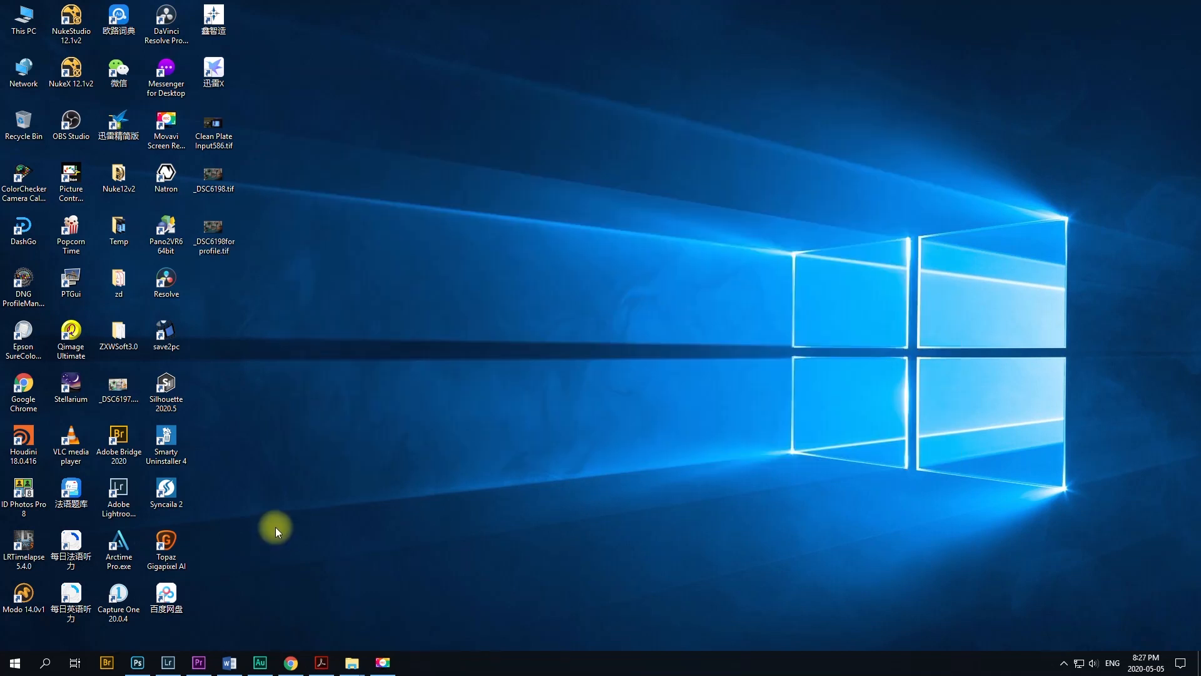
Relaunch Capture One and make the ICC profile list show all available profiles
{"action": "left_click", "coordinate": [118, 597]}
{"action": "double_click", "coordinate": [118, 597]}
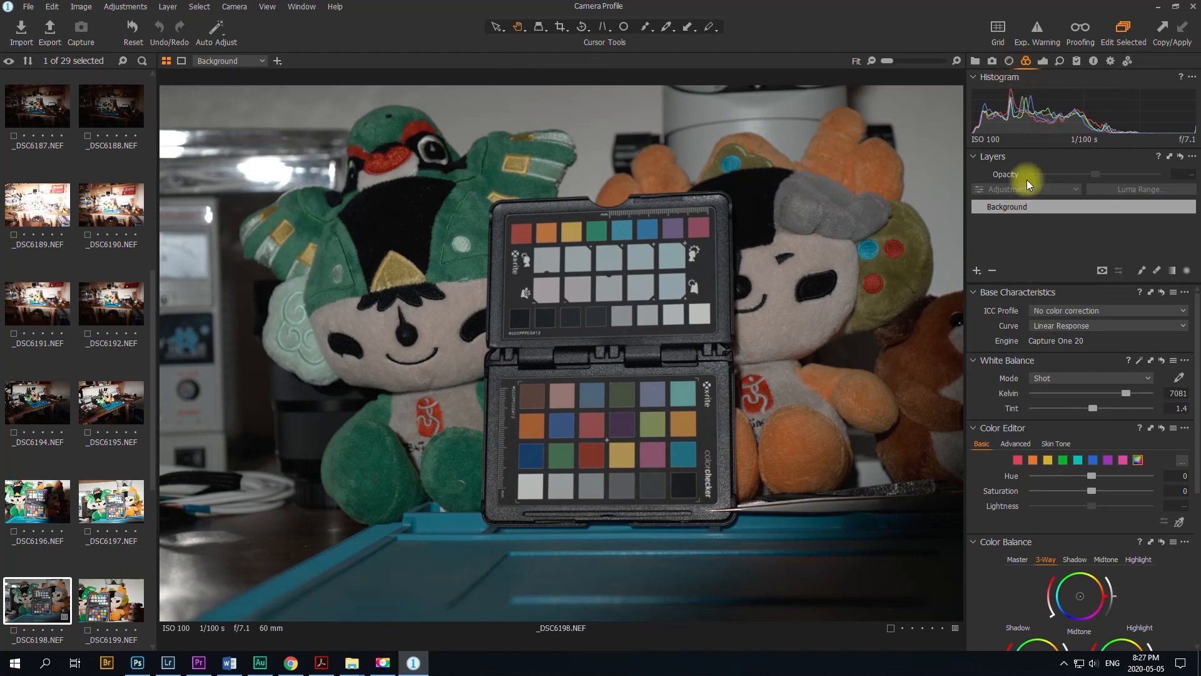
{"action": "left_click", "coordinate": [1089, 311]}
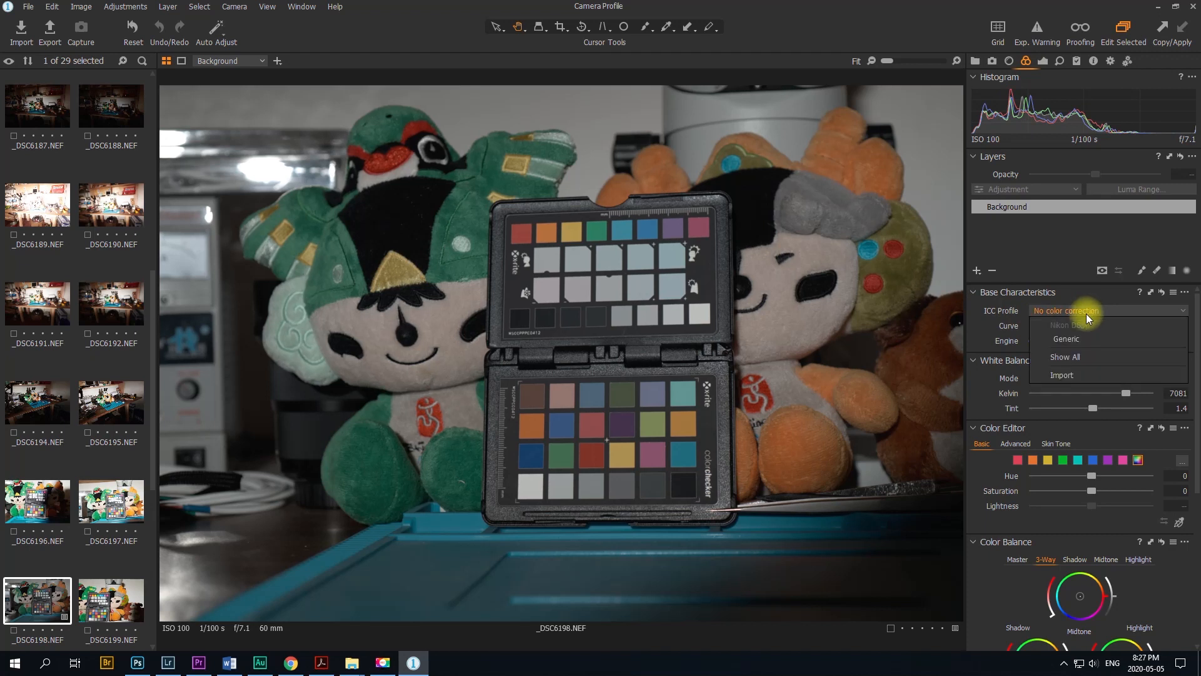
{"action": "left_click", "coordinate": [1073, 357]}
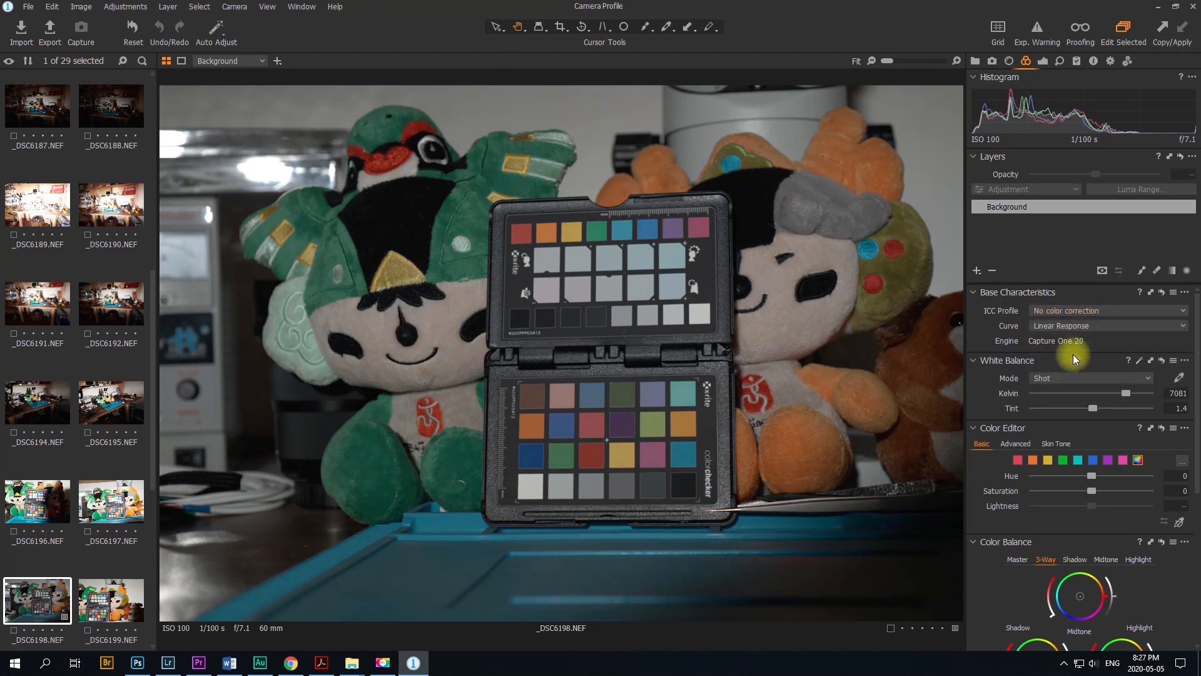
{"action": "left_click", "coordinate": [1183, 312]}
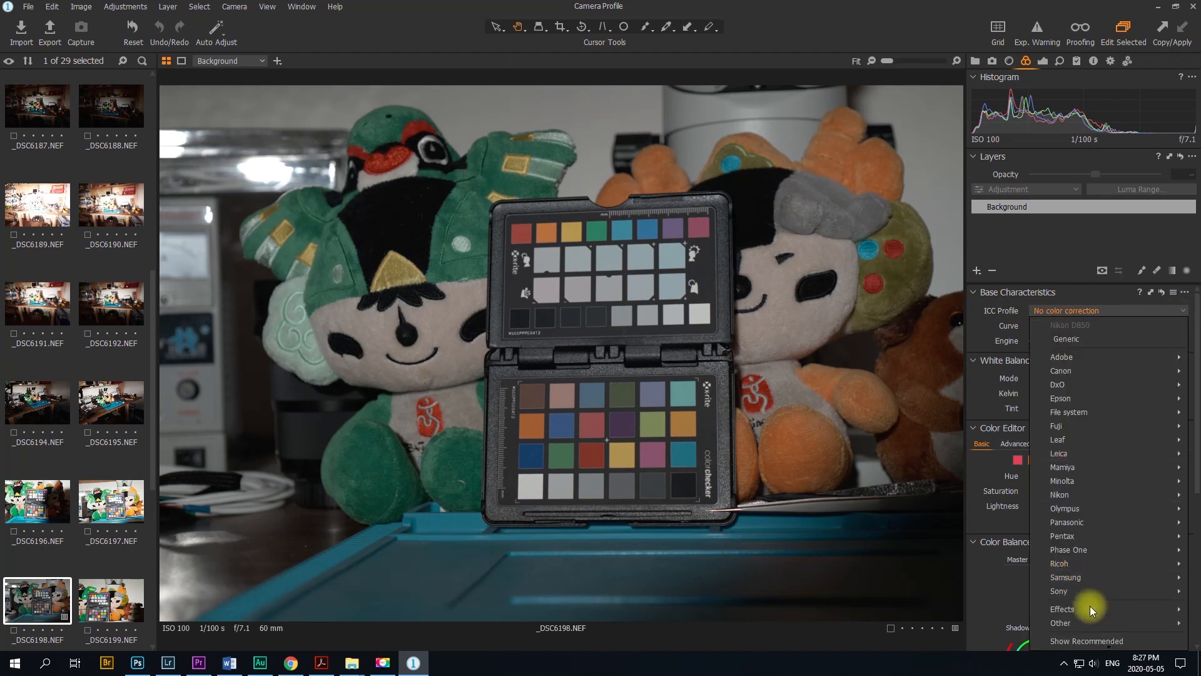
{"action": "mouse_move", "coordinate": [1068, 623]}
{"action": "left_click", "coordinate": [953, 606]}
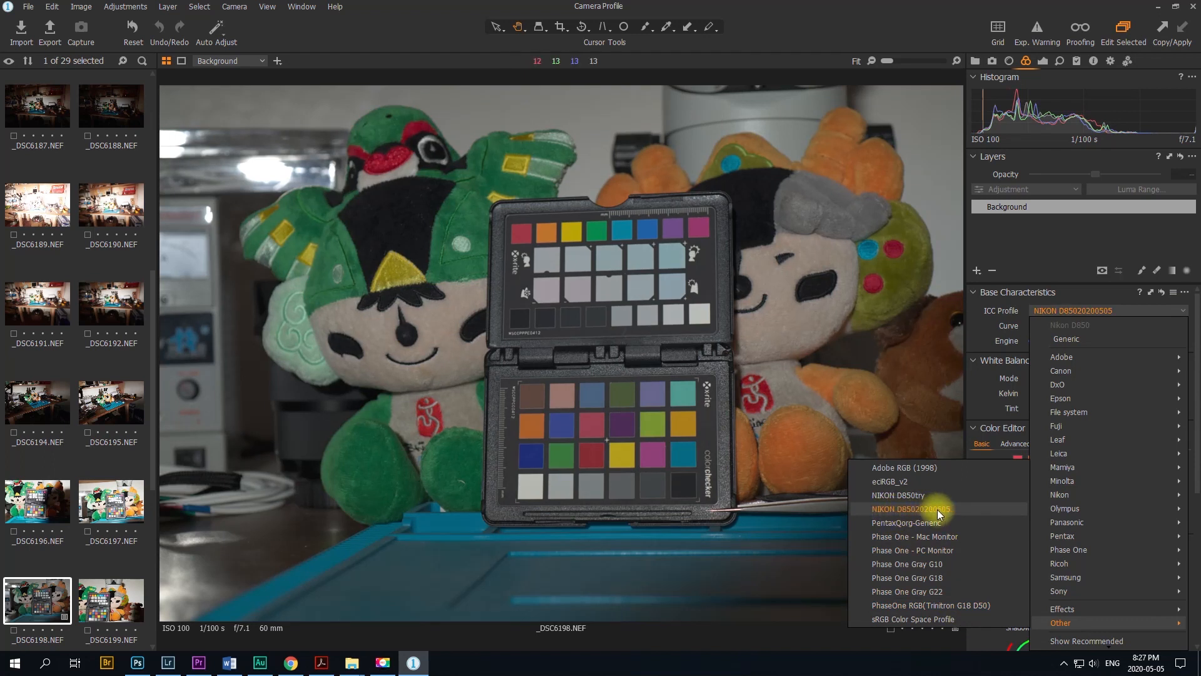
{"action": "left_click", "coordinate": [890, 510]}
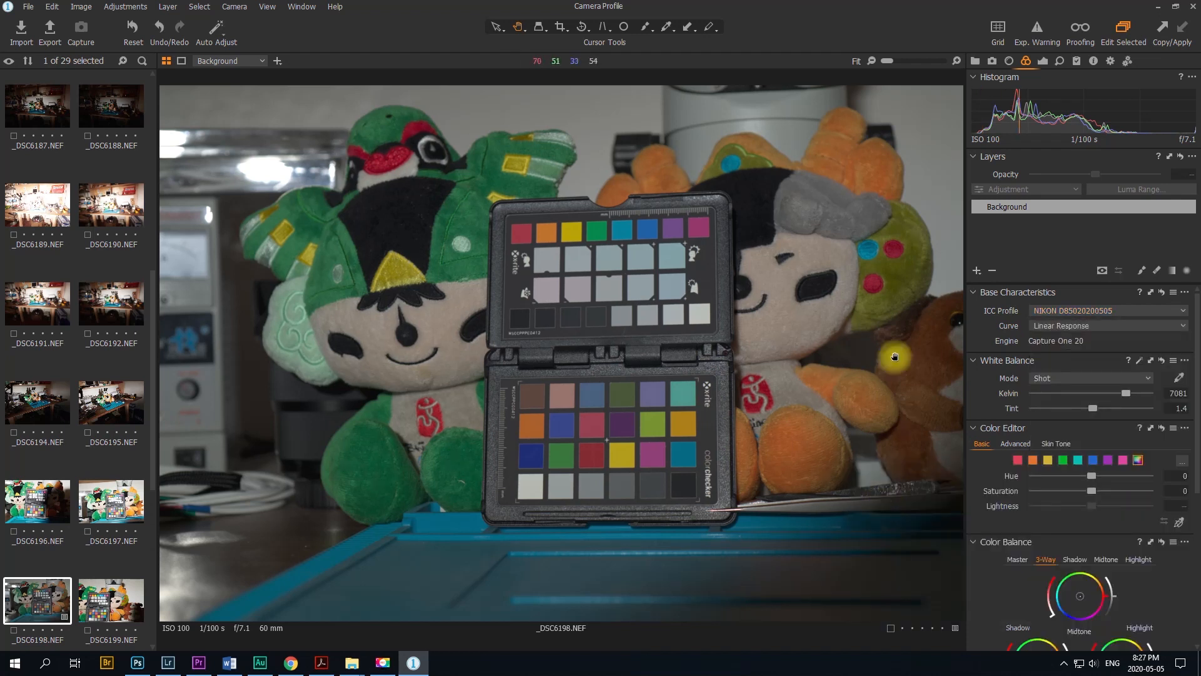
{"action": "left_click", "coordinate": [1060, 327]}
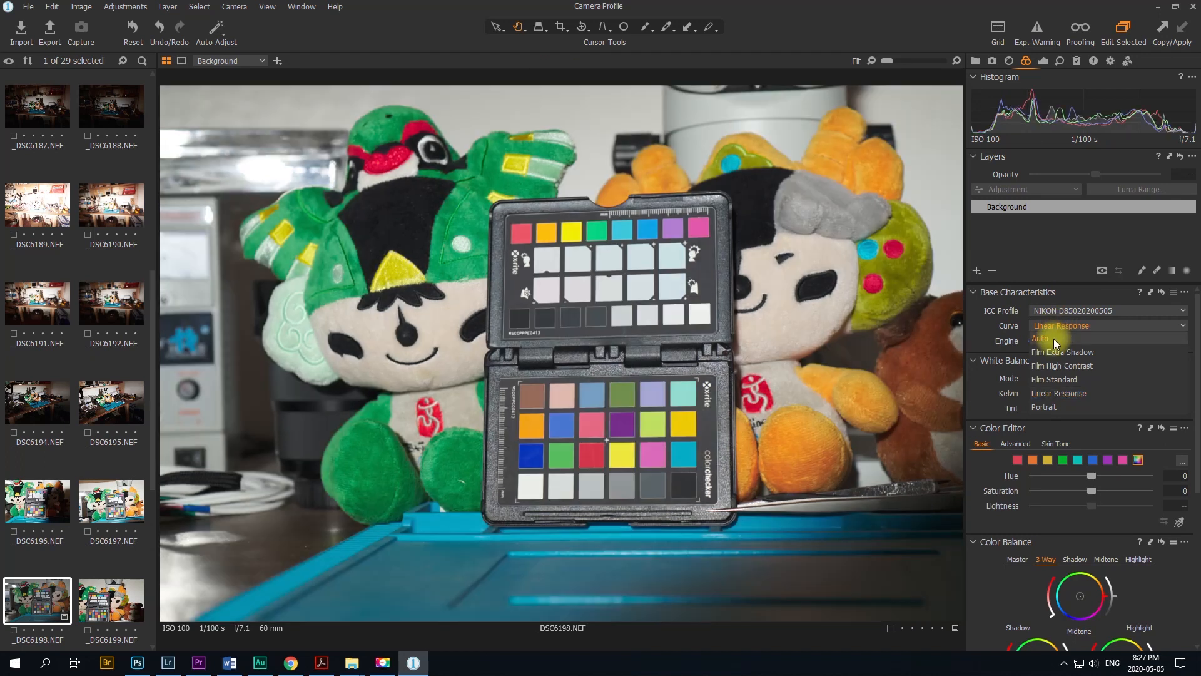
{"action": "left_click", "coordinate": [1042, 336]}
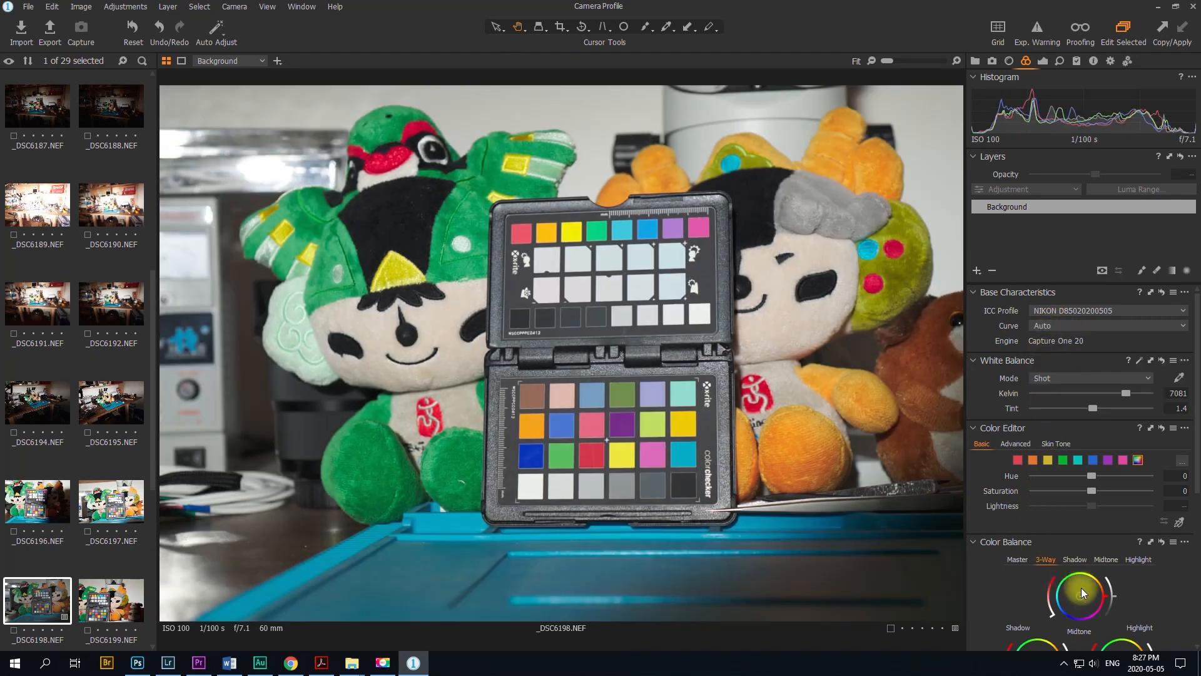